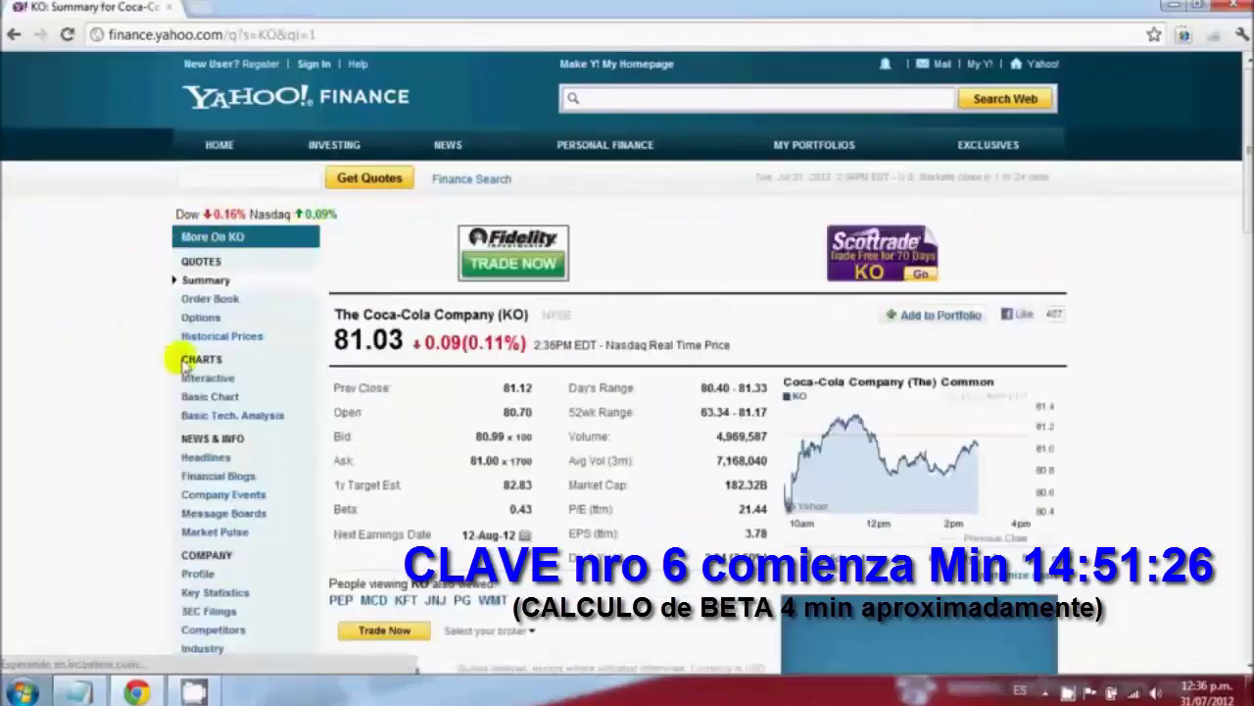
# - Open Coca-Cola's historical prices and set the date range from Jul 30, 2009 to Jul 30, 2012
pyautogui.click(240, 340)
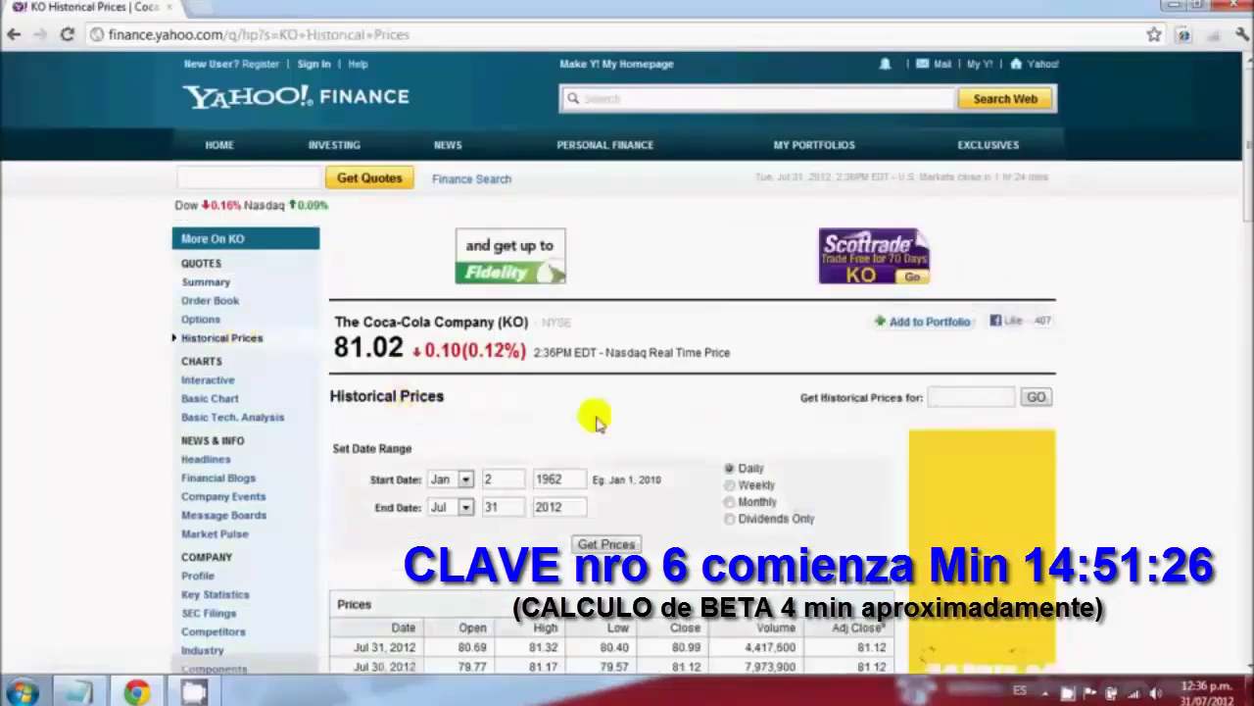
pyautogui.scroll(-3, 545, 359)
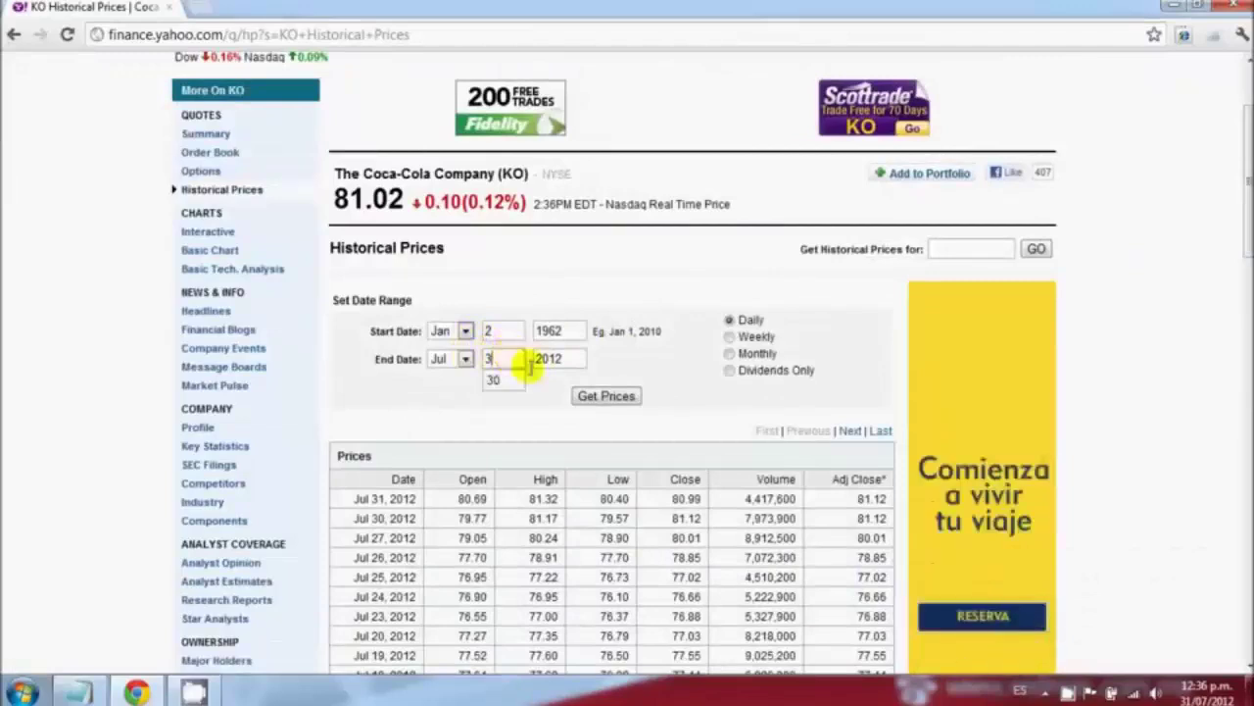
pyautogui.click(501, 381)
pyautogui.click(467, 331)
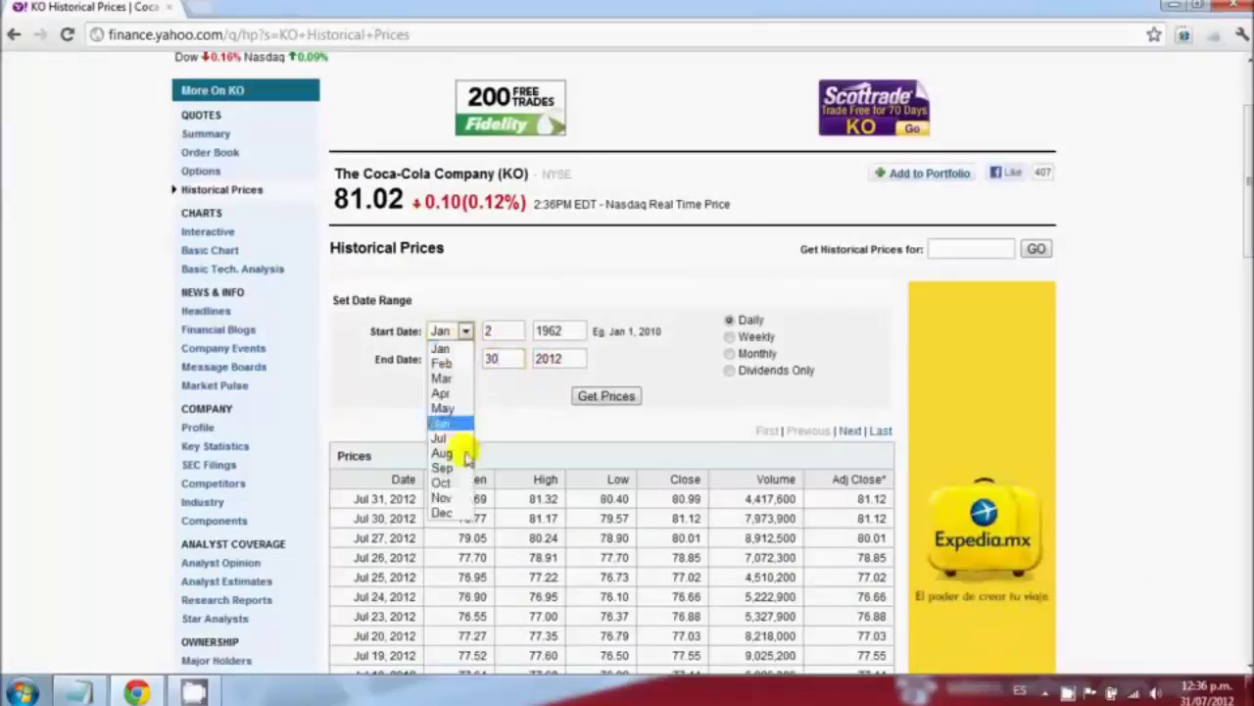
pyautogui.click(445, 434)
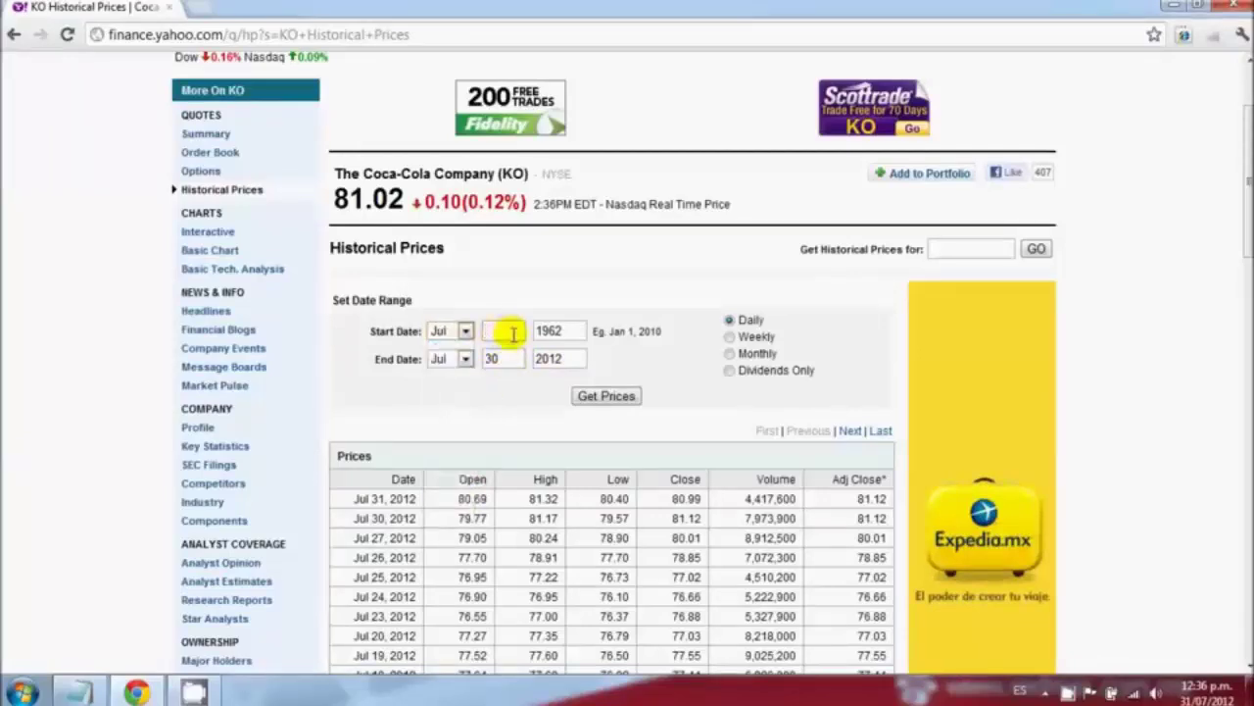
pyautogui.press('Tab')
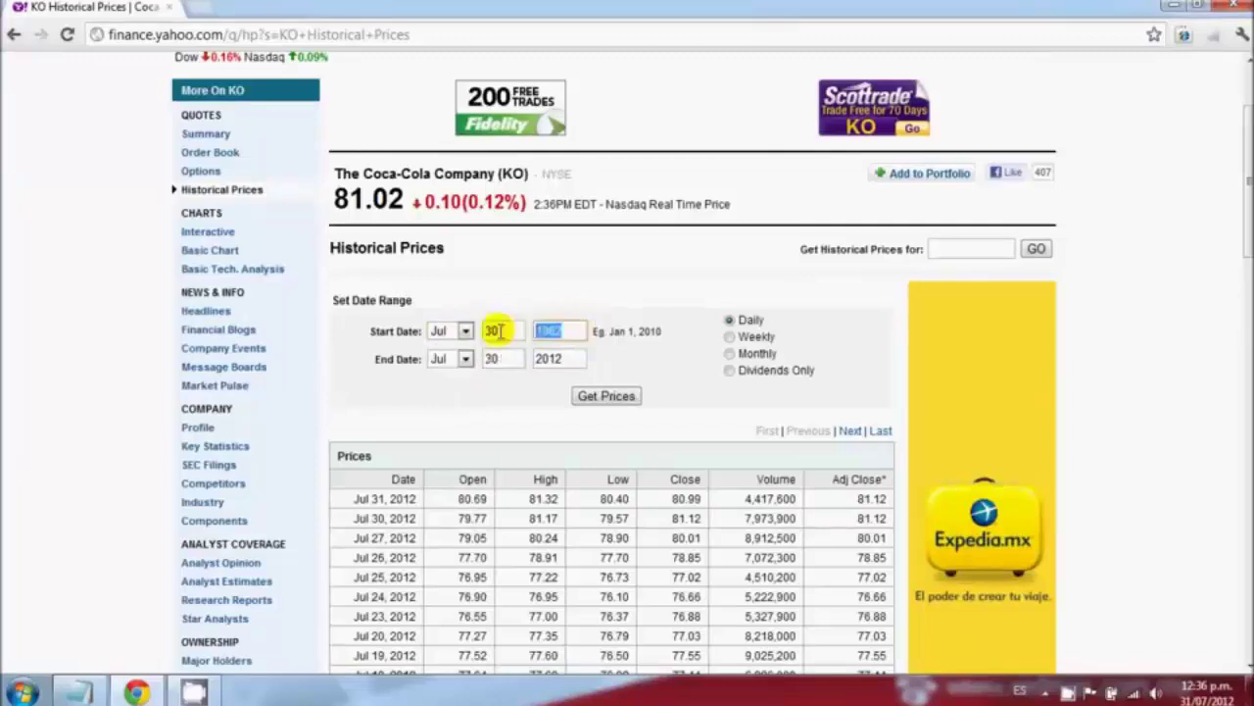
pyautogui.write('2009')
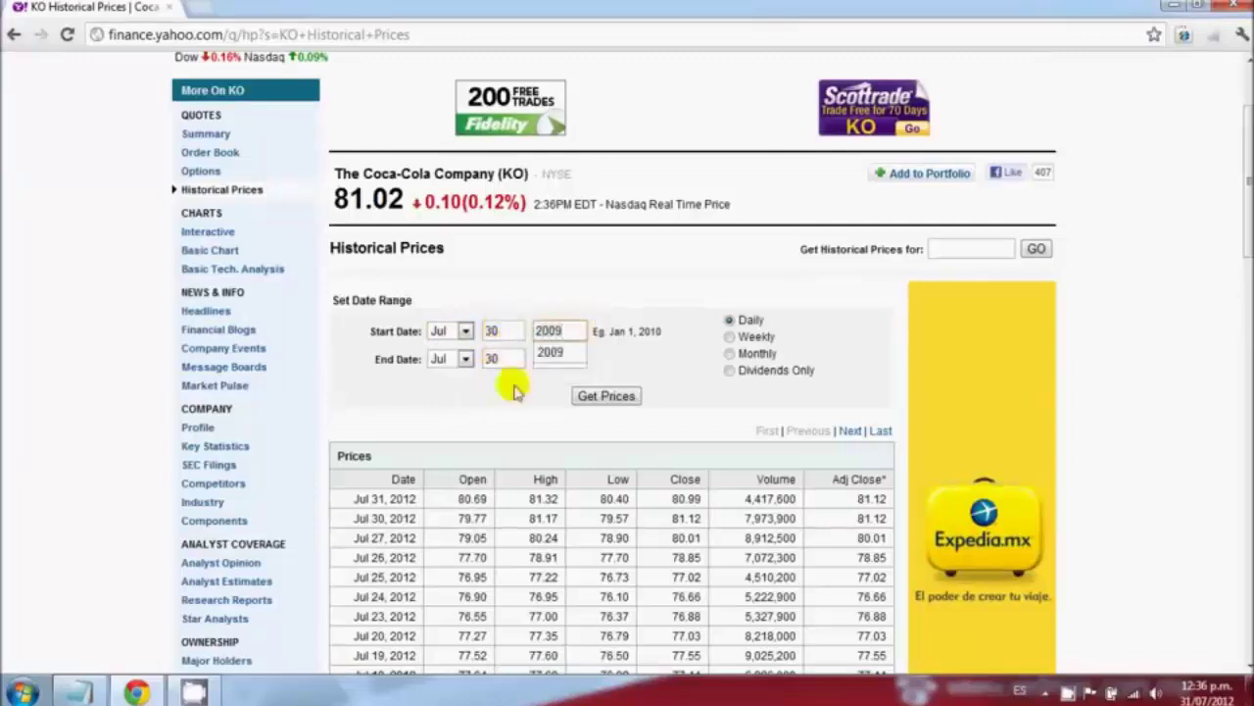
pyautogui.doubleClick(541, 358)
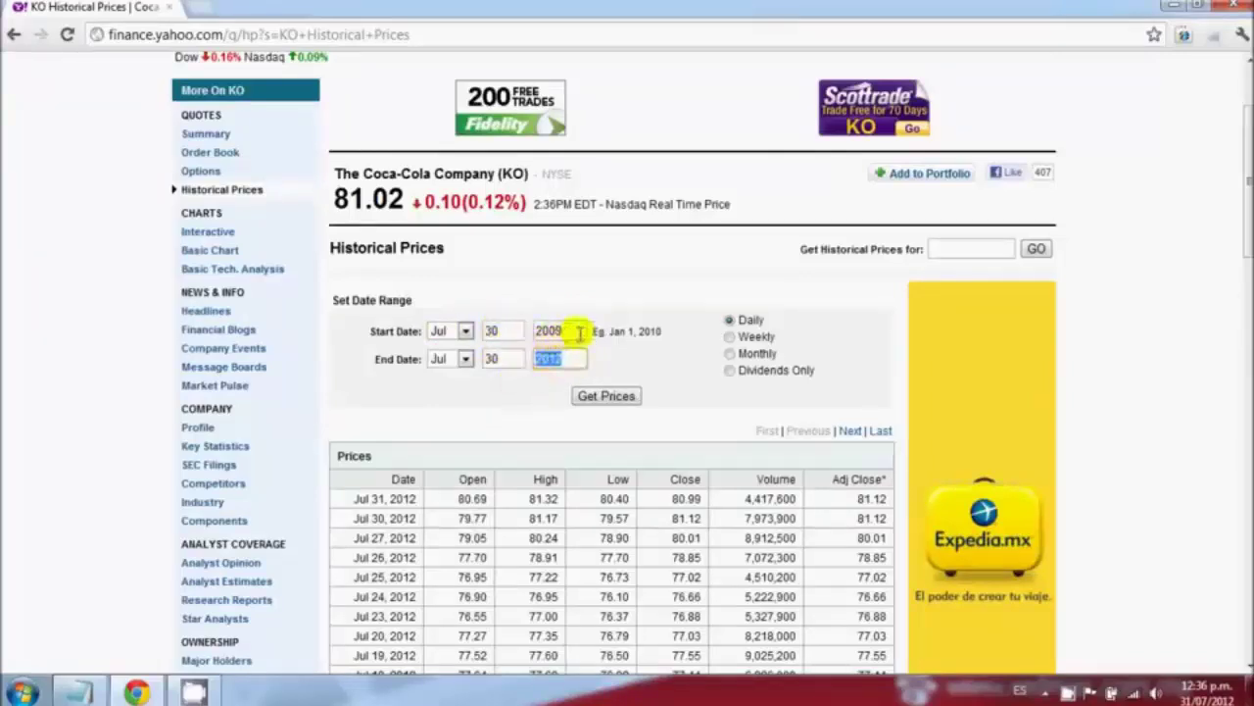
pyautogui.click(663, 355)
# - Retrieve Coca-Cola's prices at weekly frequency and check the interval between the first listed dates
pyautogui.click(733, 336)
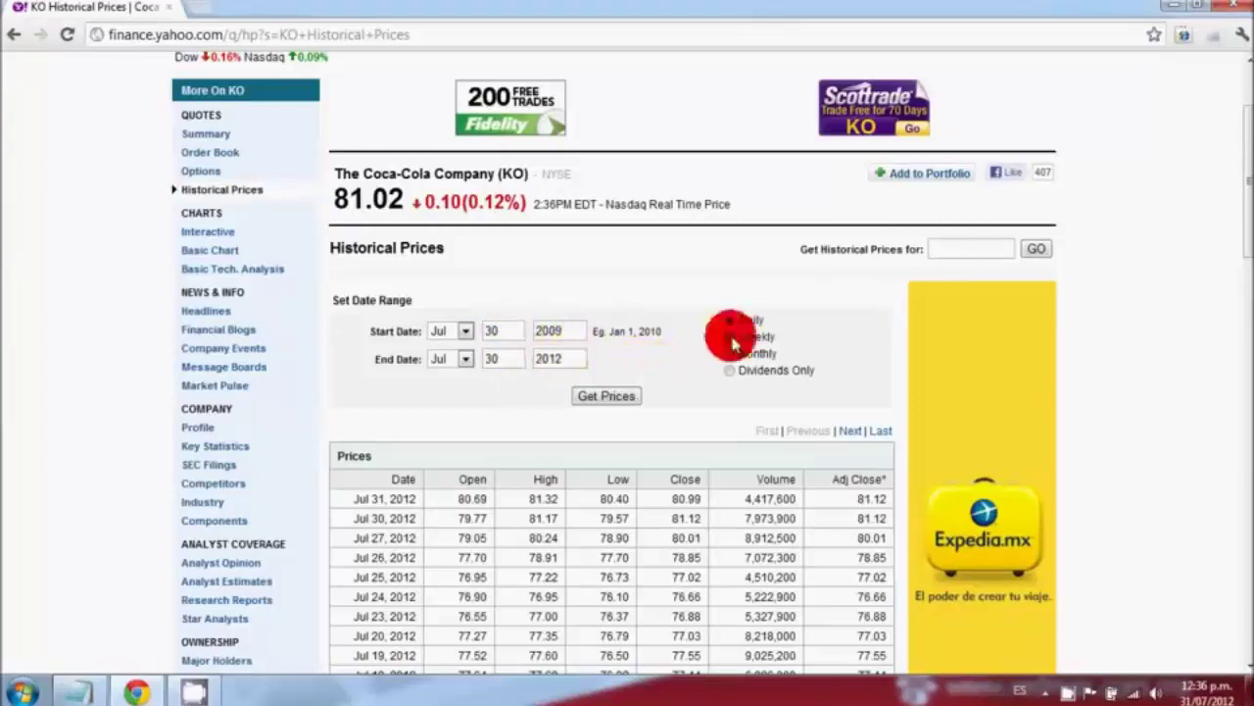
pyautogui.click(615, 402)
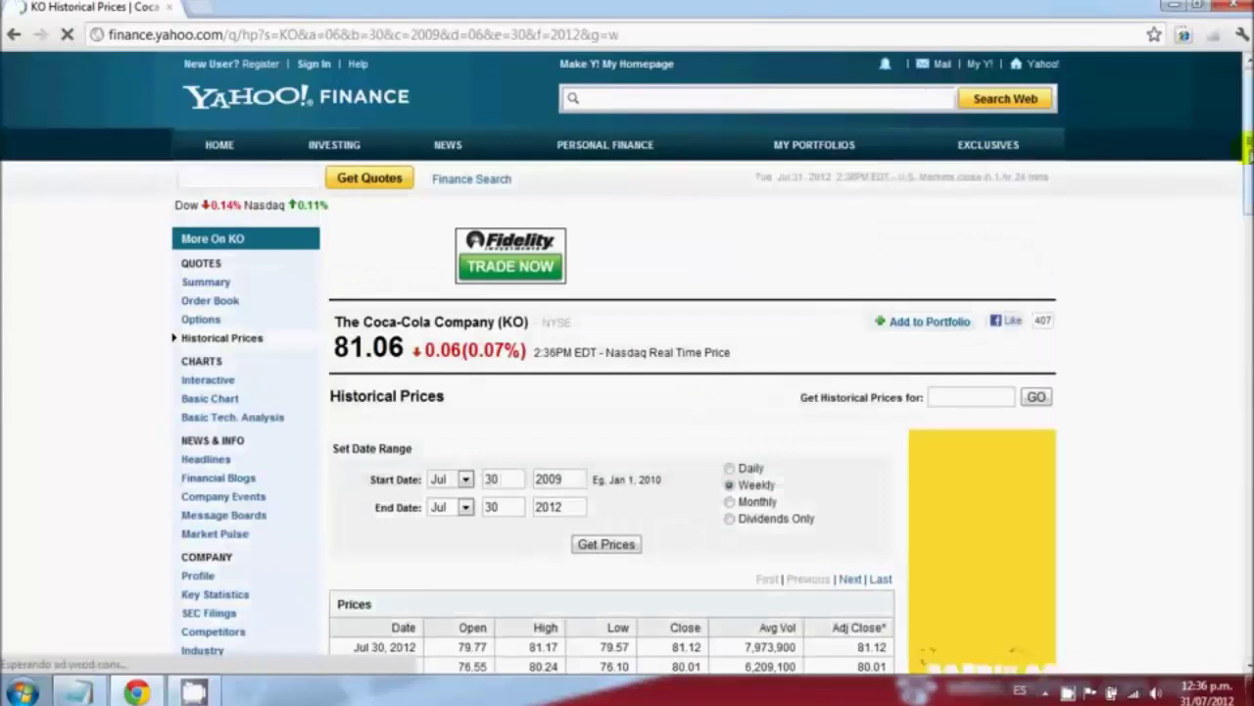
pyautogui.scroll(-3, 637, 392)
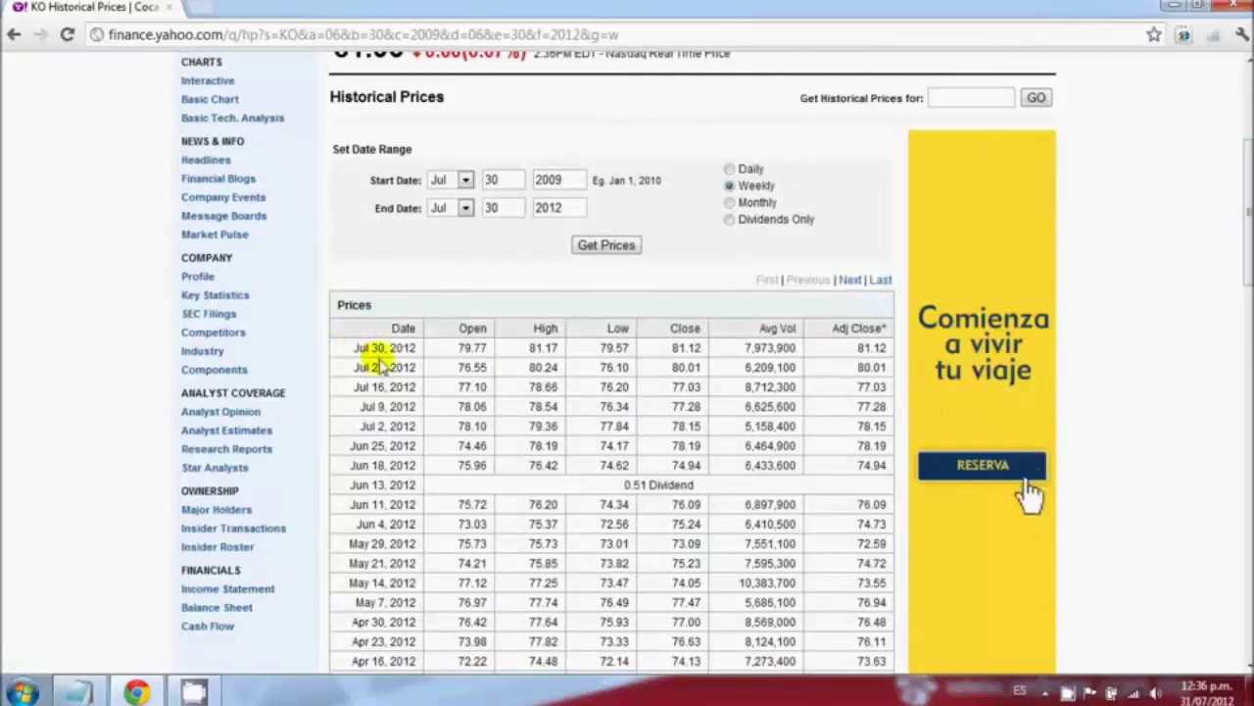
pyautogui.moveTo(350, 349); pyautogui.dragTo(376, 369)
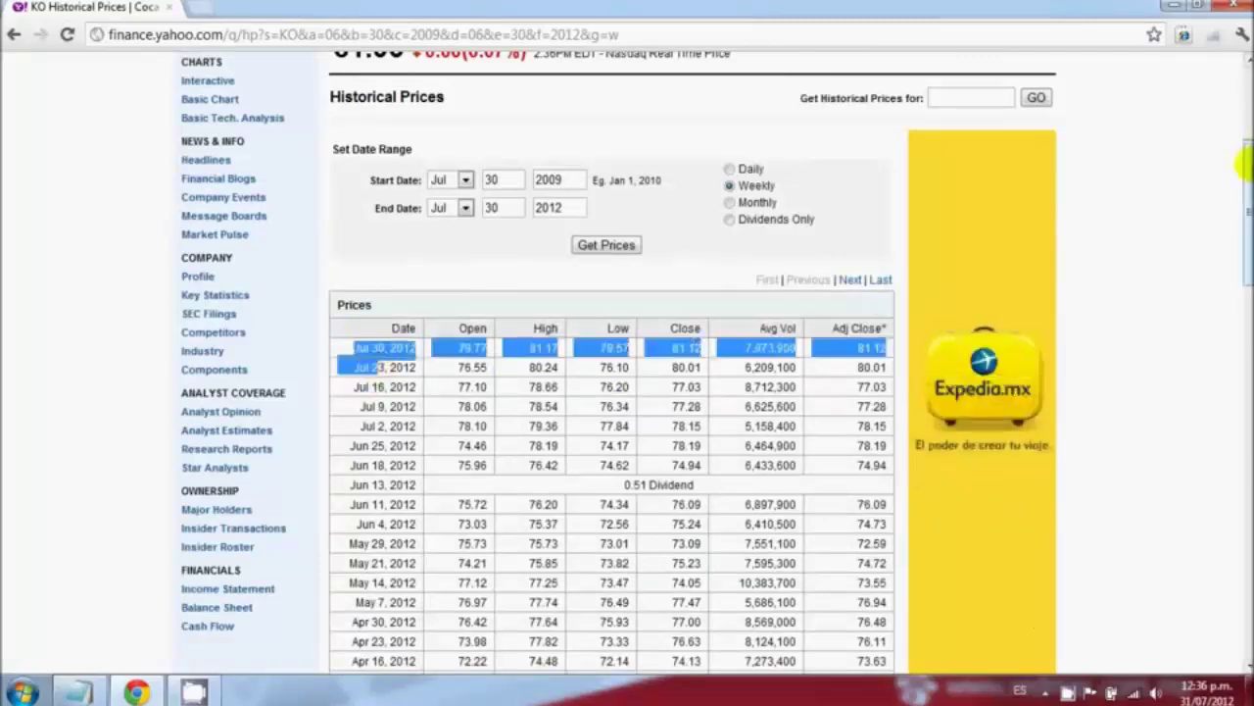
# - Download the Coca-Cola price table as a spreadsheet to the desktop (Escritorio) and open table.csv in Excel
pyautogui.moveTo(1243, 162); pyautogui.dragTo(1241, 470)
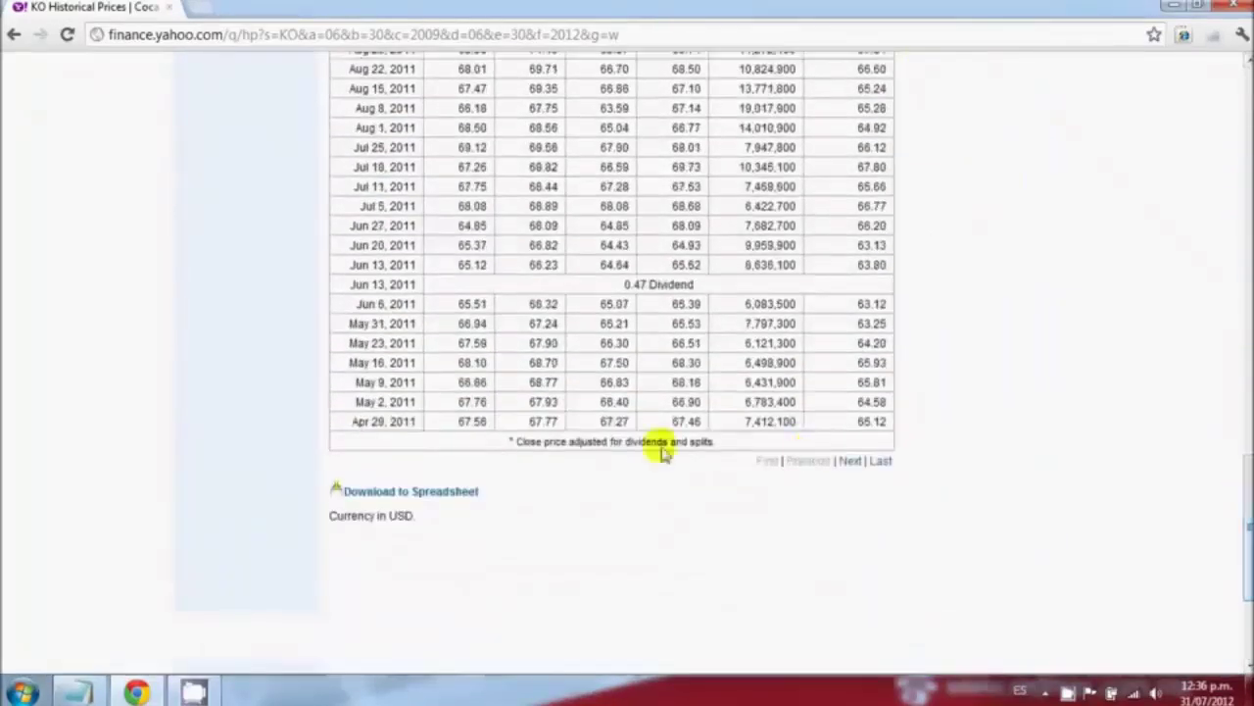
pyautogui.click(406, 496)
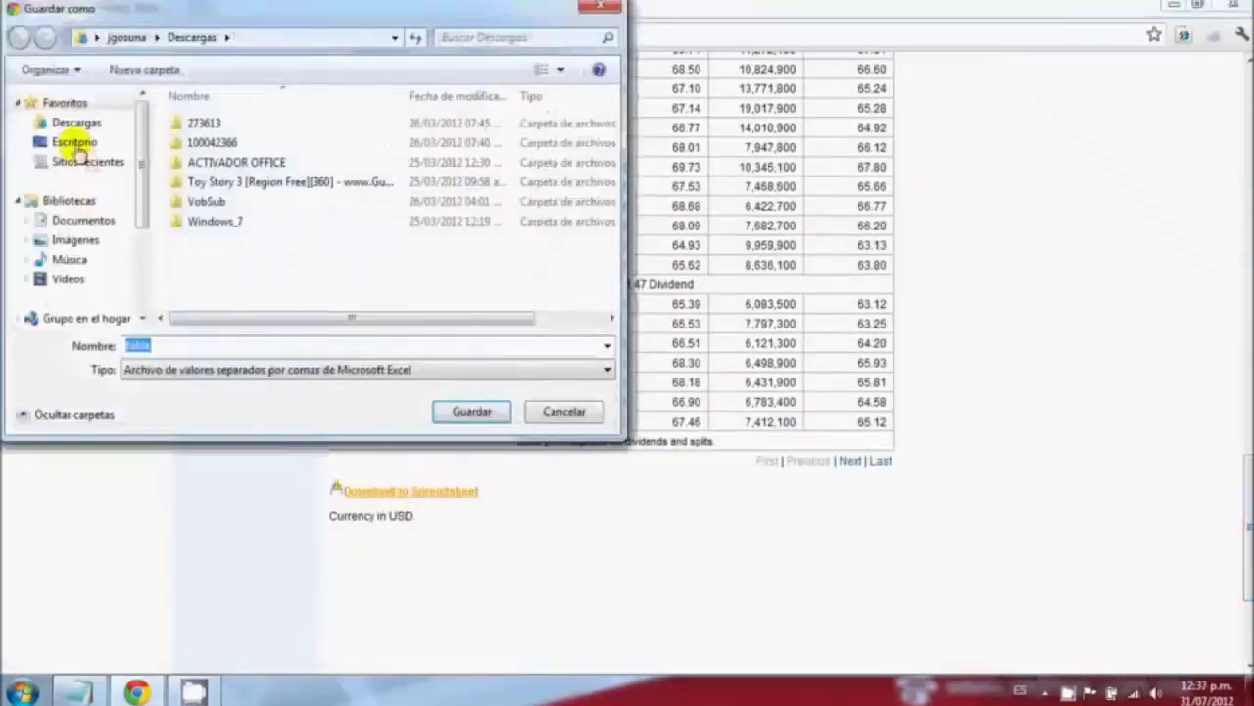
pyautogui.click(79, 149)
pyautogui.click(471, 412)
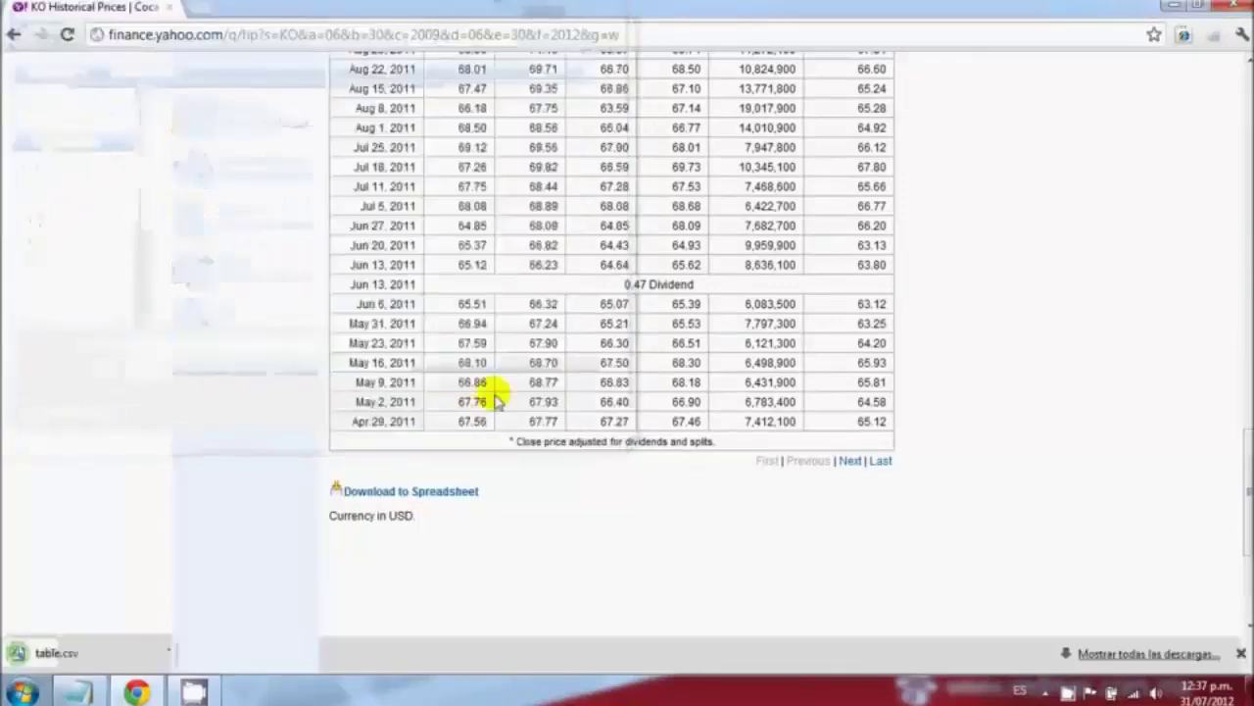
pyautogui.click(98, 654)
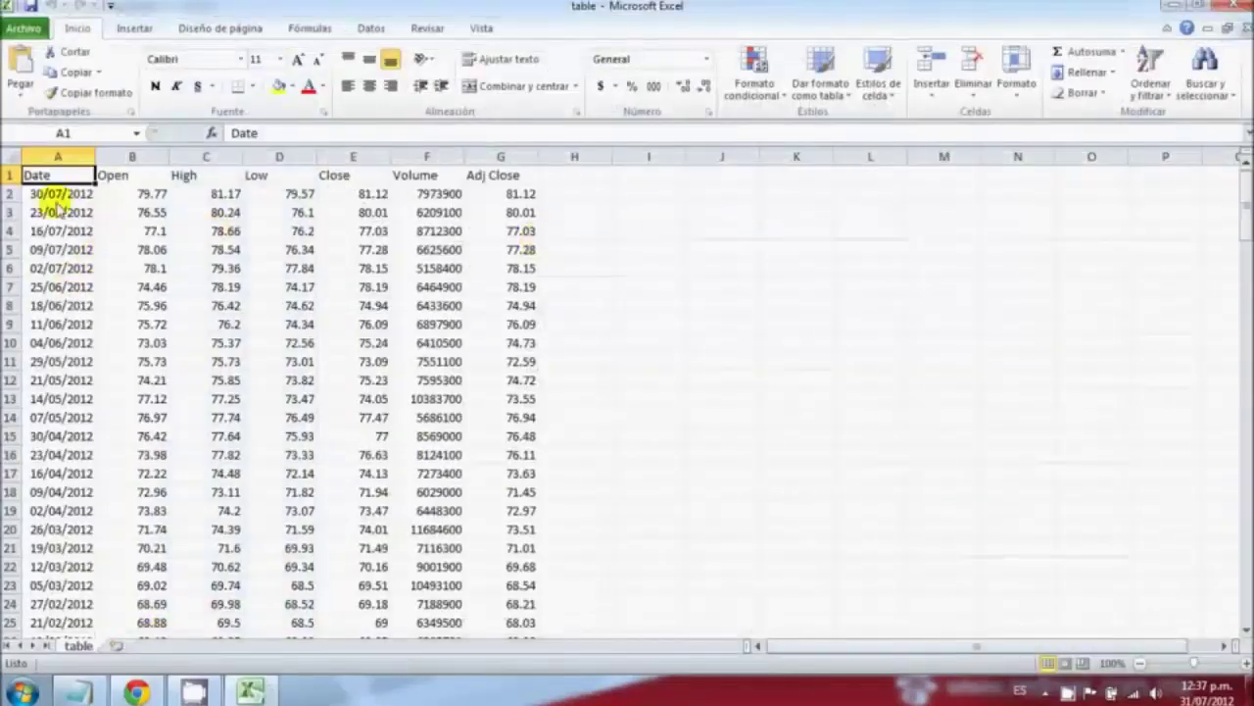
# - Delete the Open, High, Low, Close and Volume columns so only Date and Adj Close remain
pyautogui.click(141, 158)
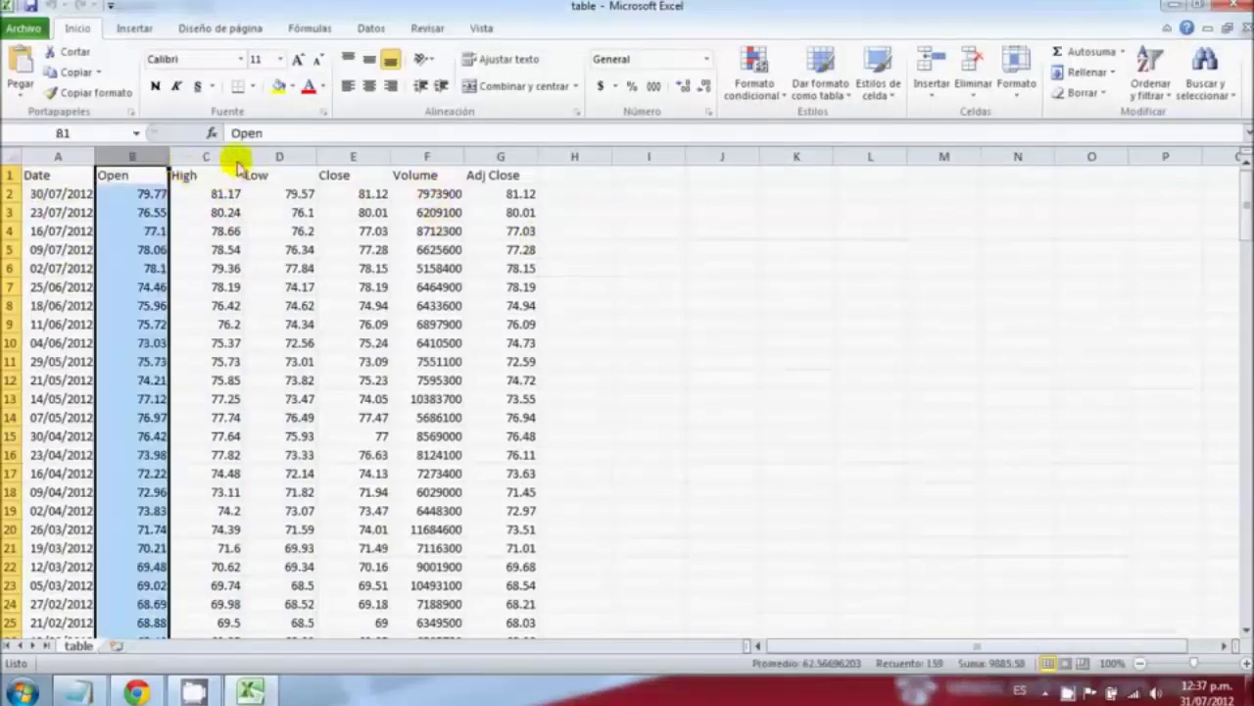
pyautogui.keyDown('ctrl'); pyautogui.click(236, 160); pyautogui.keyUp('ctrl')
pyautogui.keyDown('ctrl'); pyautogui.click(287, 159); pyautogui.keyUp('ctrl')
pyautogui.keyDown('ctrl'); pyautogui.click(343, 160); pyautogui.keyUp('ctrl')
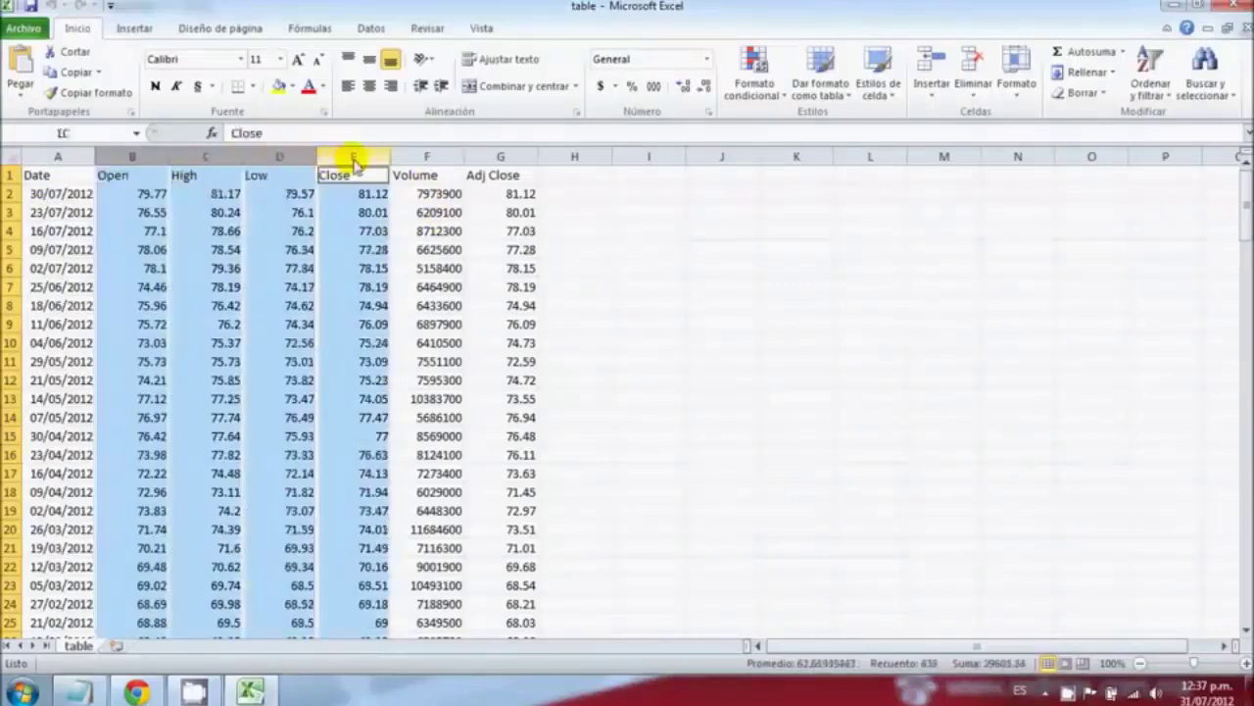
pyautogui.keyDown('ctrl'); pyautogui.click(420, 159); pyautogui.keyUp('ctrl')
pyautogui.press('Delete')
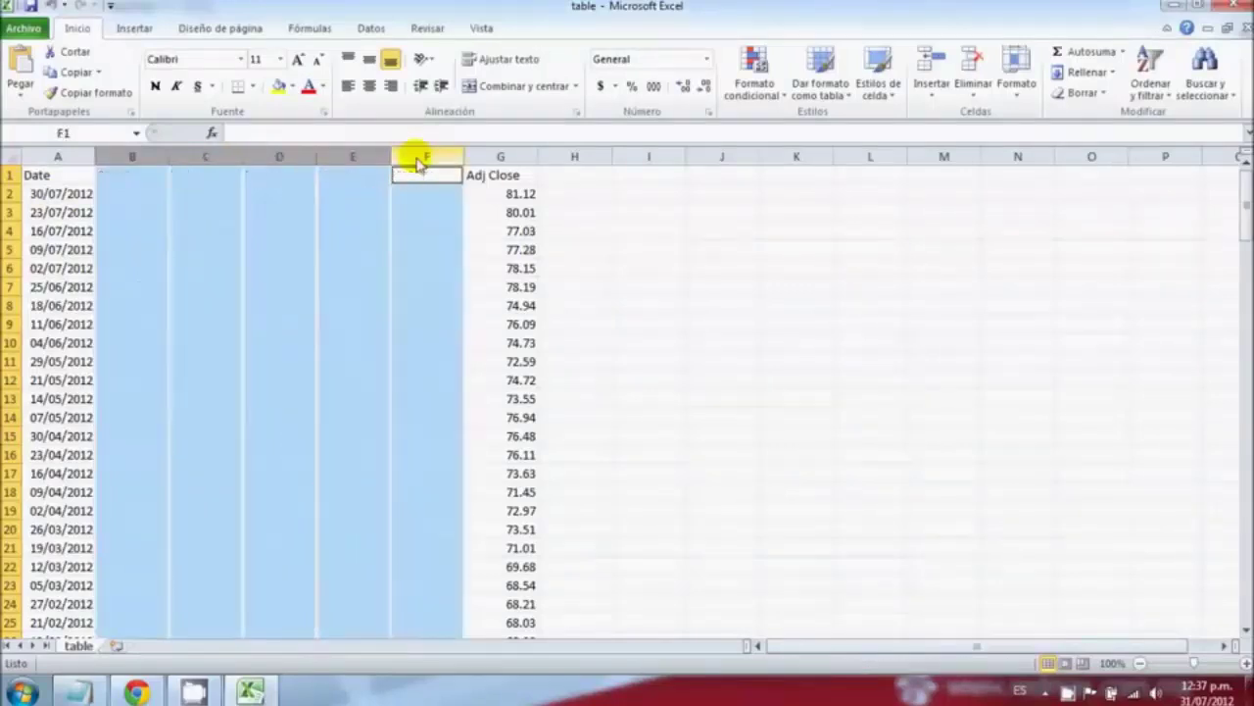
pyautogui.rightClick(294, 181)
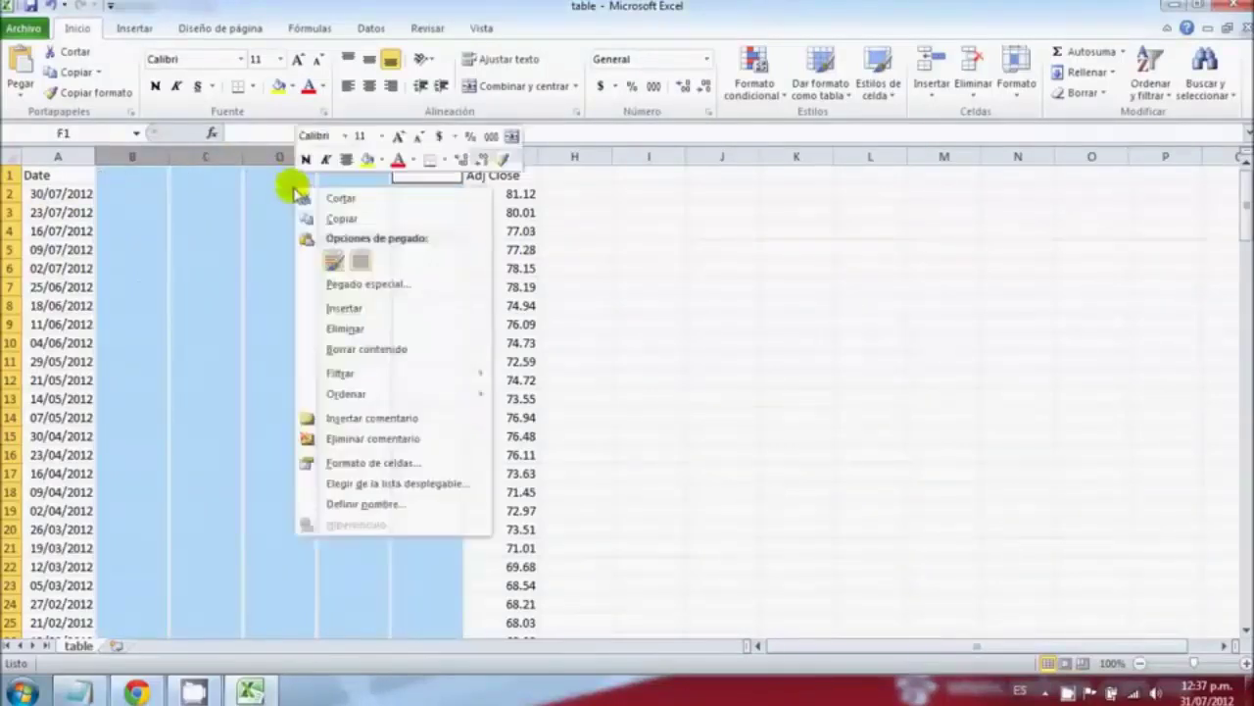
pyautogui.click(348, 328)
pyautogui.click(333, 308)
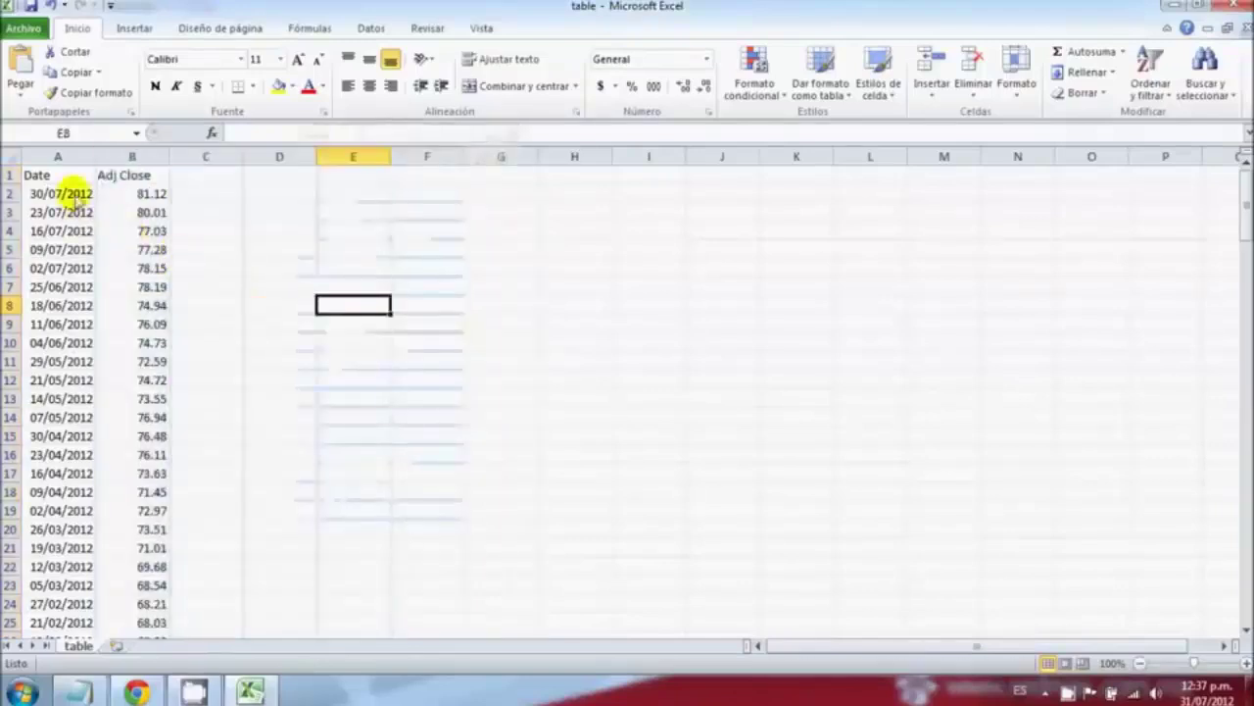
# - Insert two blank rows above the Date and Adj Close headers
pyautogui.rightClick(10, 176)
pyautogui.click(60, 298)
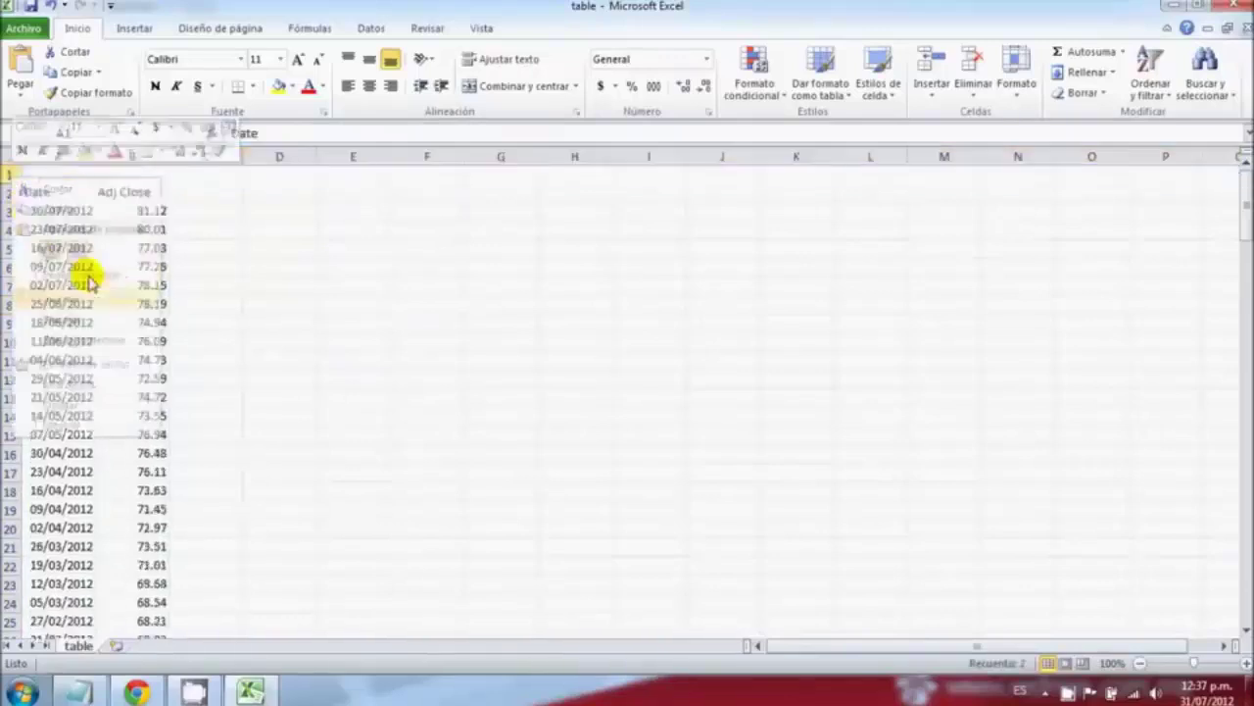
pyautogui.rightClick(20, 179)
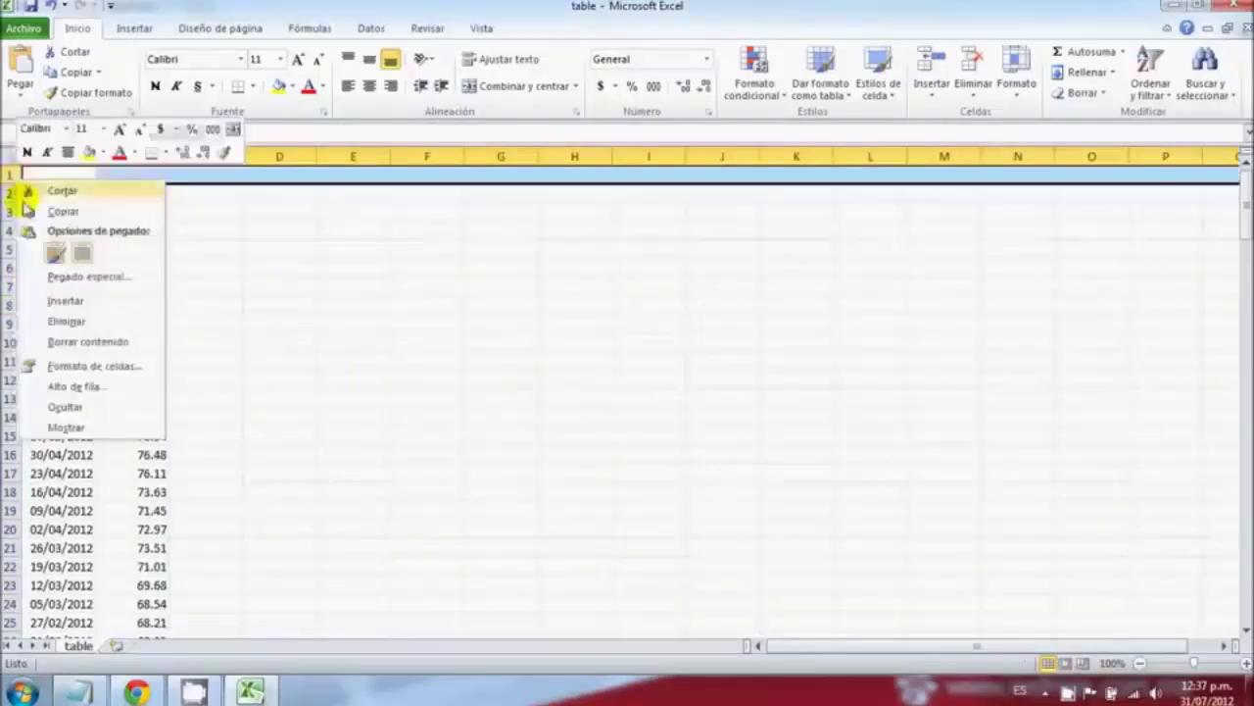
pyautogui.click(68, 296)
# - Enter the heading "Coca cola KO" in cell B2 and widen column B slightly to fit it
pyautogui.click(122, 196)
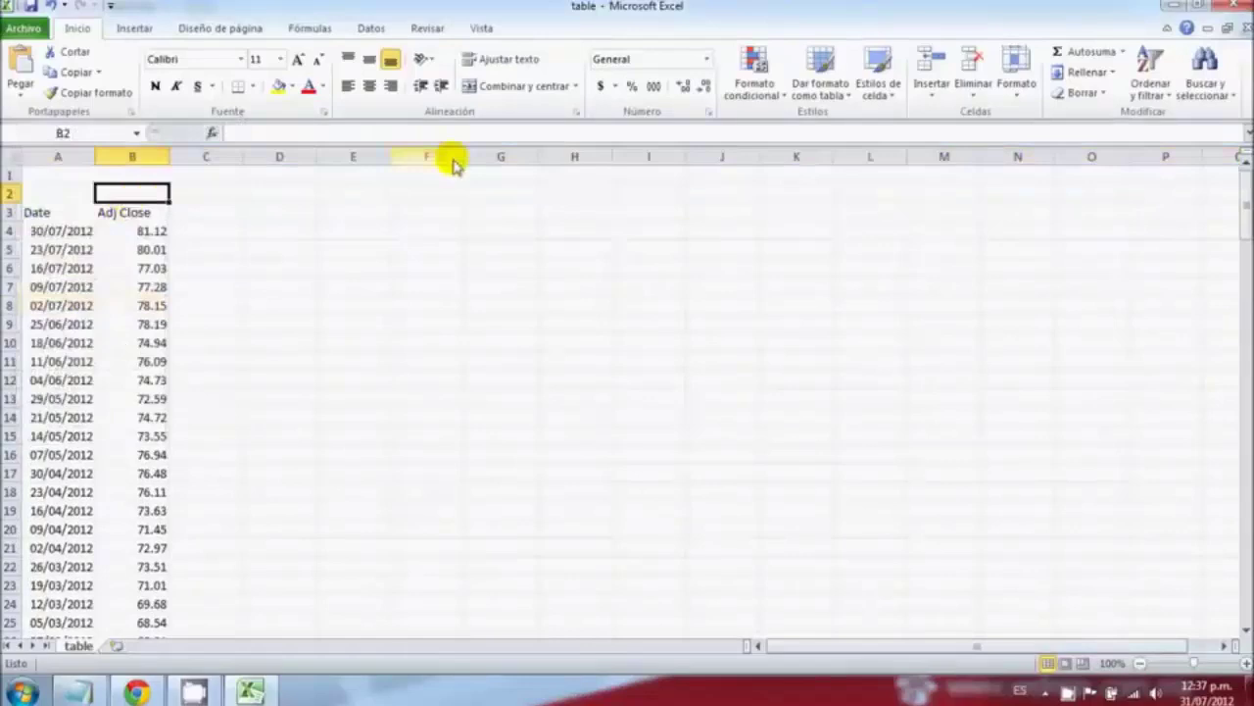
pyautogui.write('Coca cola KO')
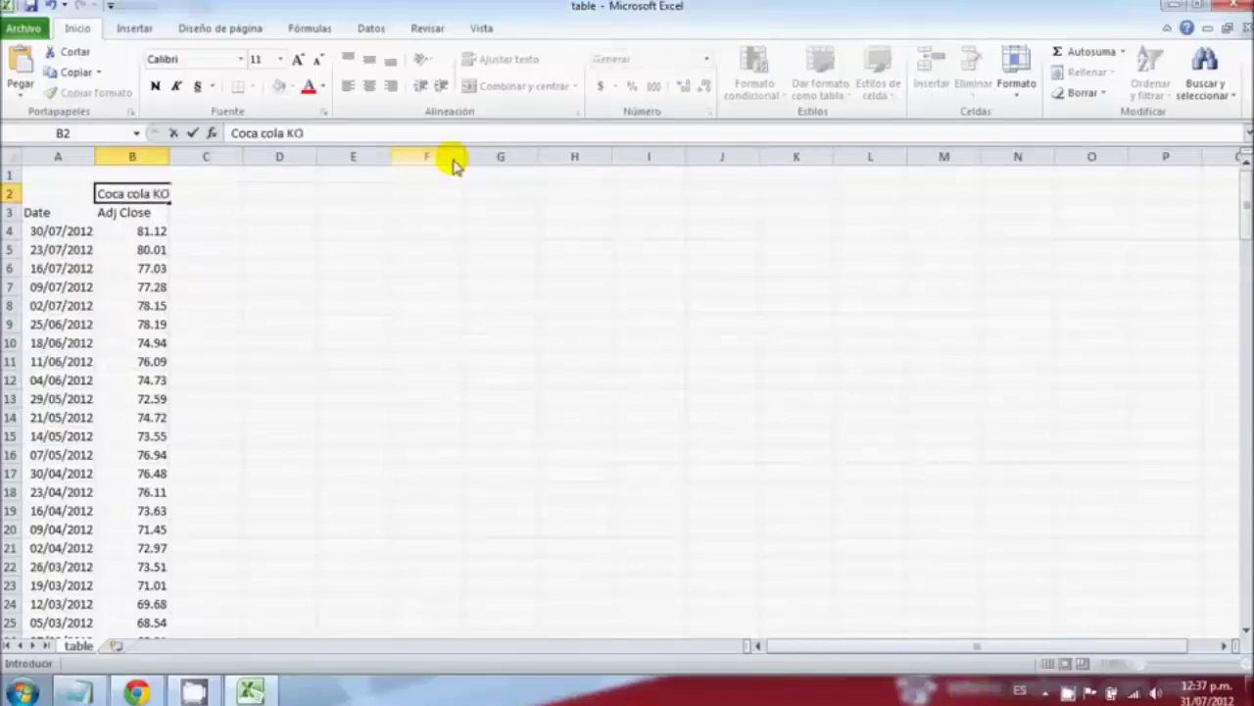
pyautogui.press('Return')
pyautogui.moveTo(172, 165); pyautogui.dragTo(177, 165)
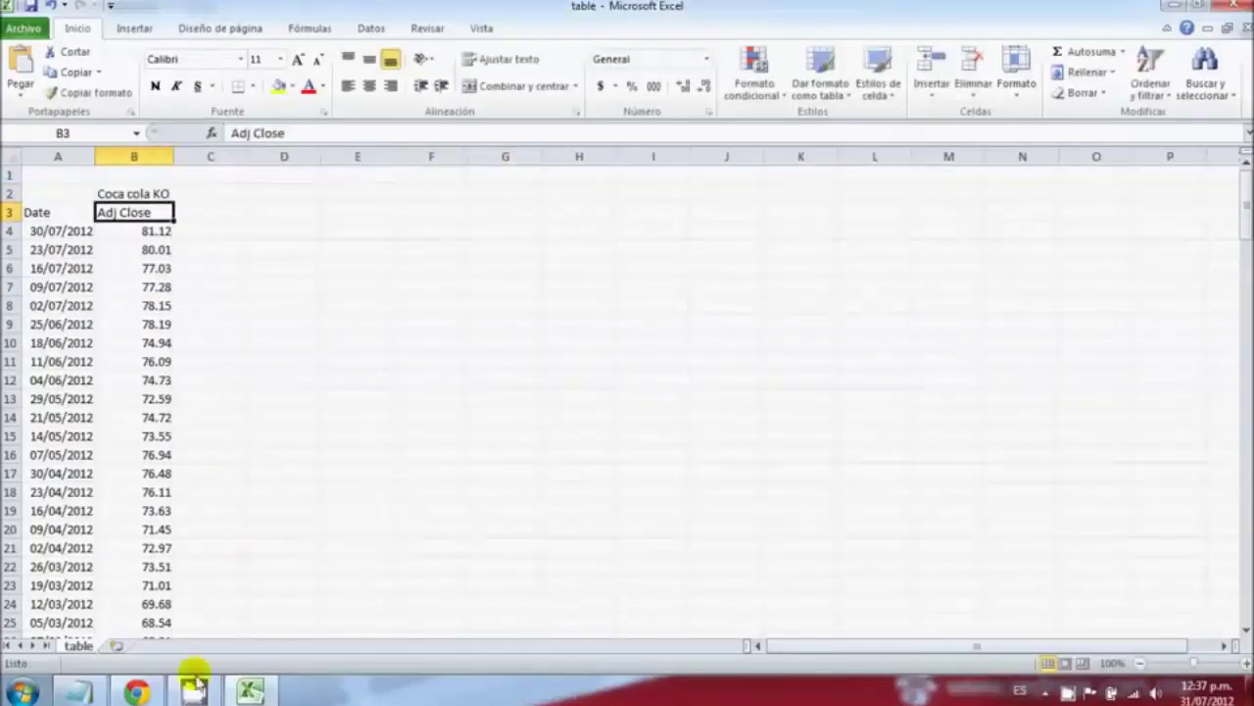
# - Switch back to Yahoo! Finance in Chrome, look up the S&P 500 index (^GSPC) and open its historical prices
pyautogui.click(142, 693)
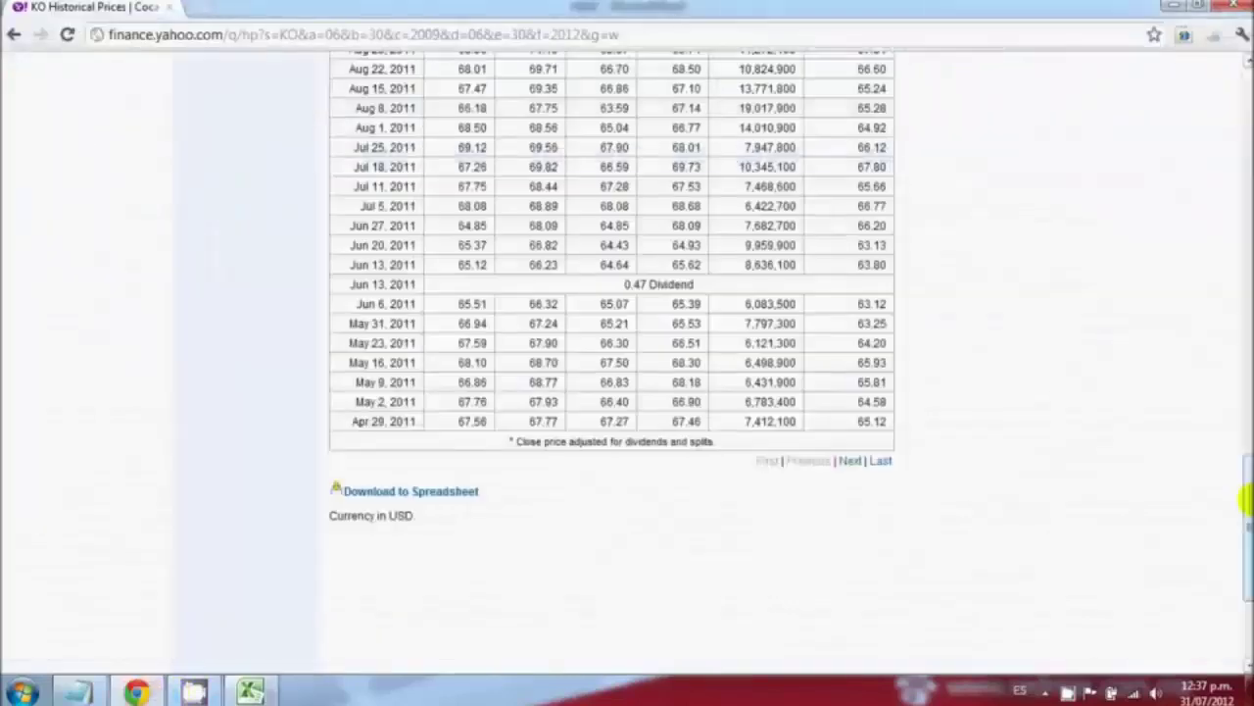
pyautogui.moveTo(1242, 522); pyautogui.dragTo(1242, 118)
pyautogui.moveTo(342, 167)
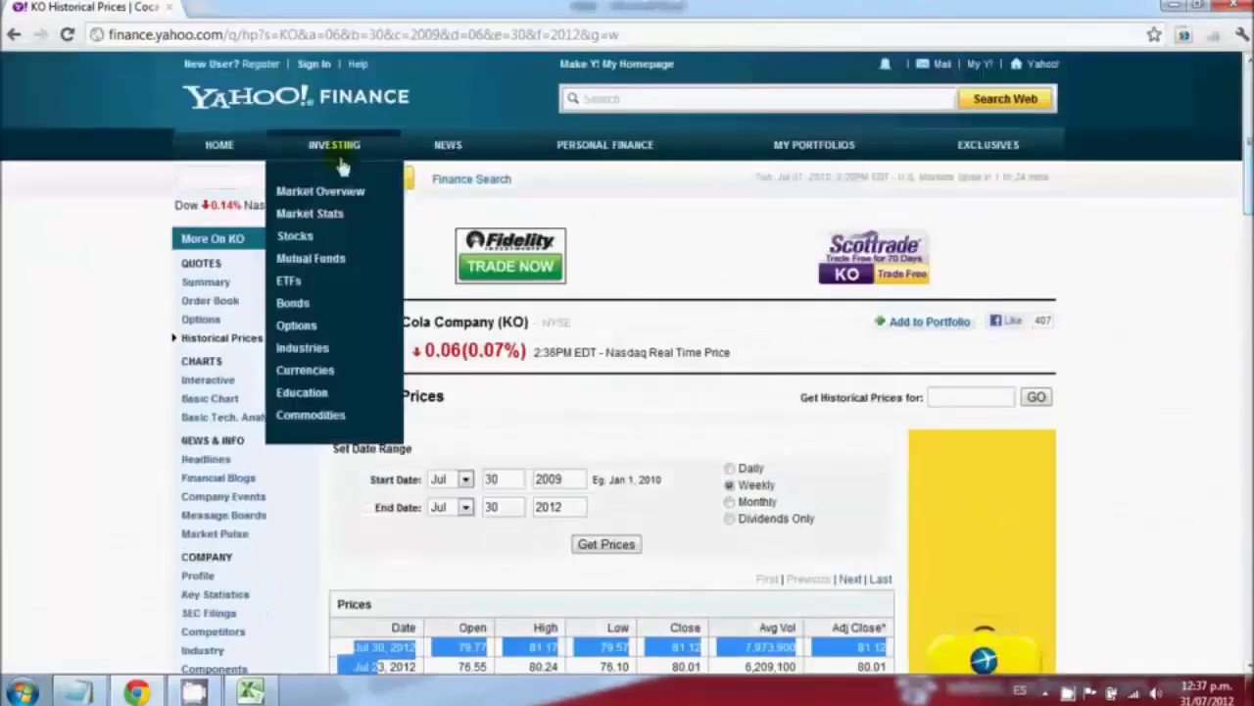
pyautogui.click(62, 281)
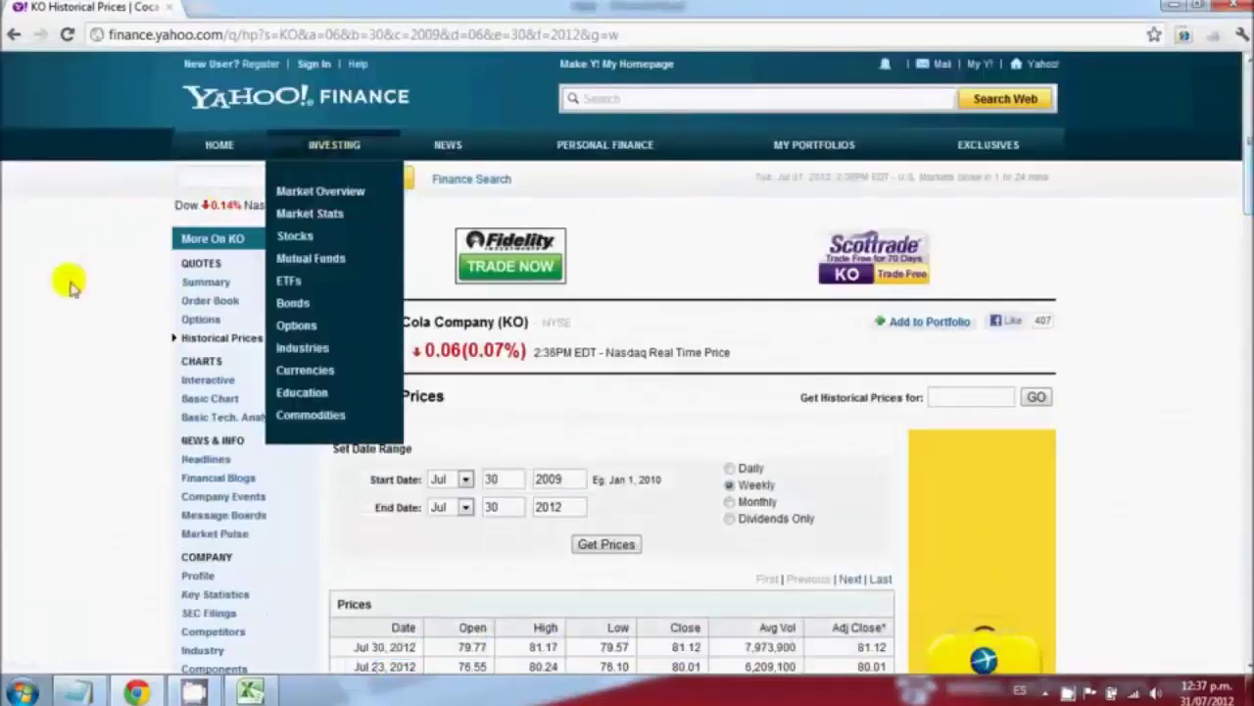
pyautogui.click(236, 176)
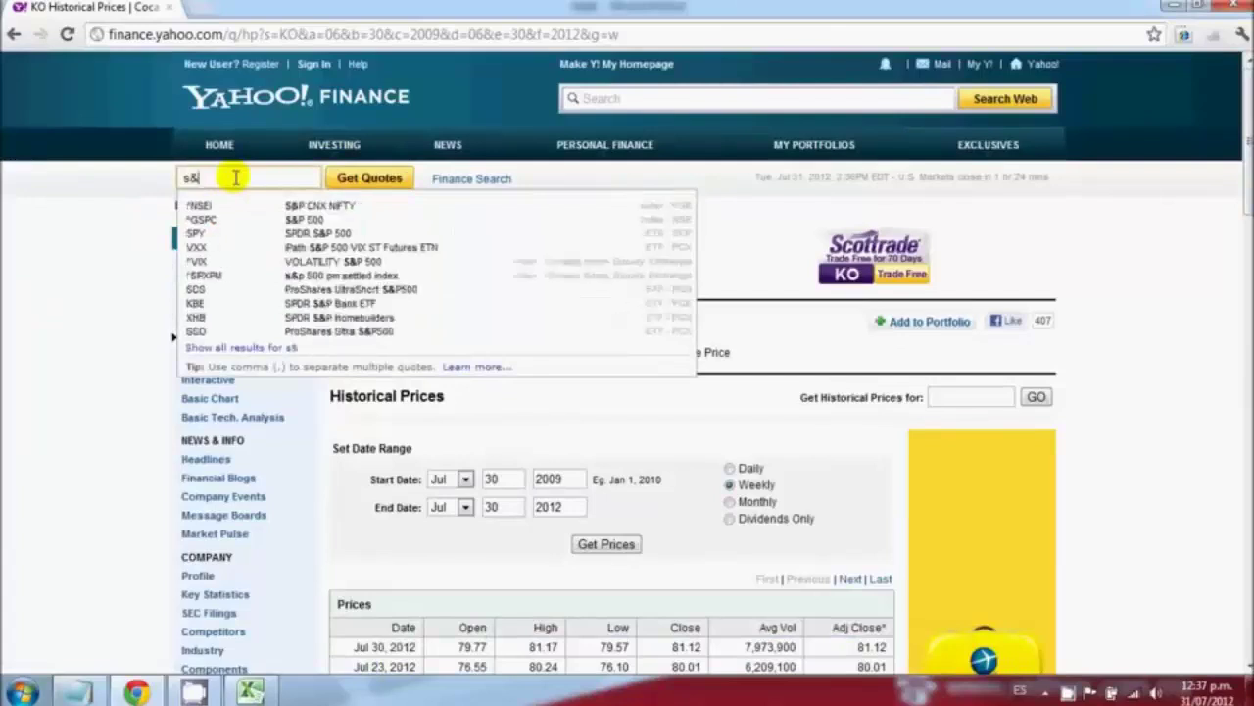
pyautogui.click(293, 221)
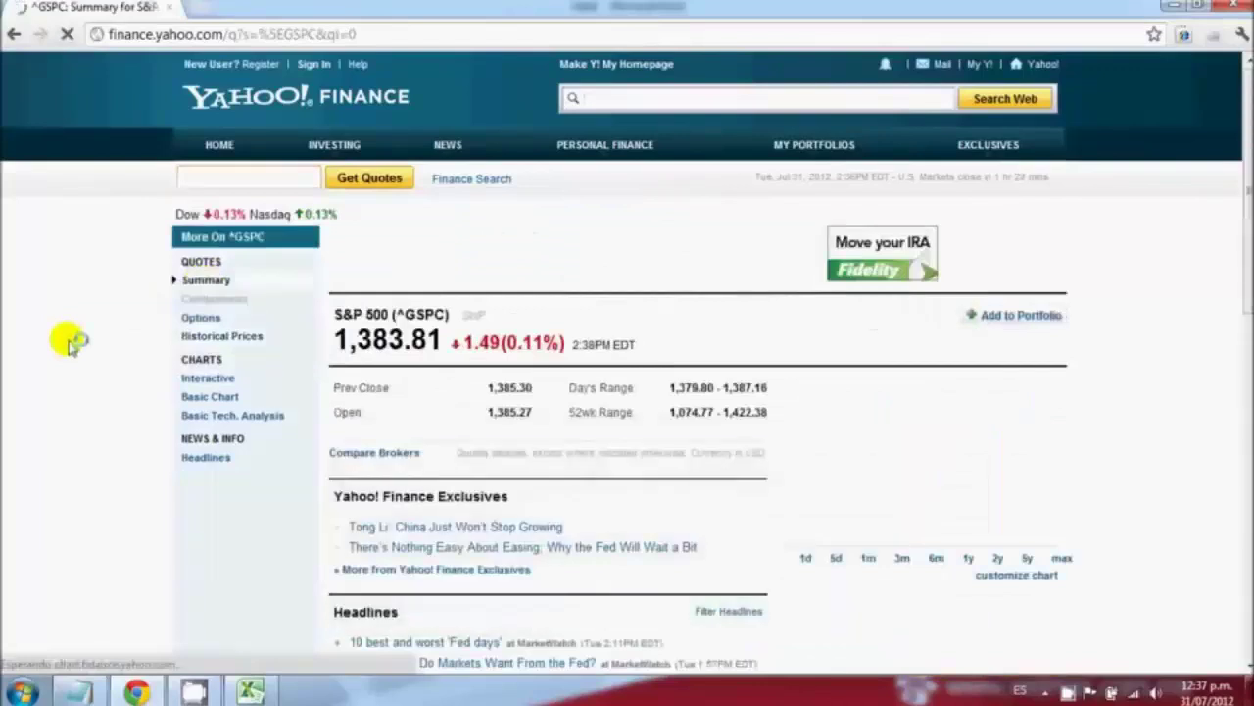
pyautogui.click(228, 338)
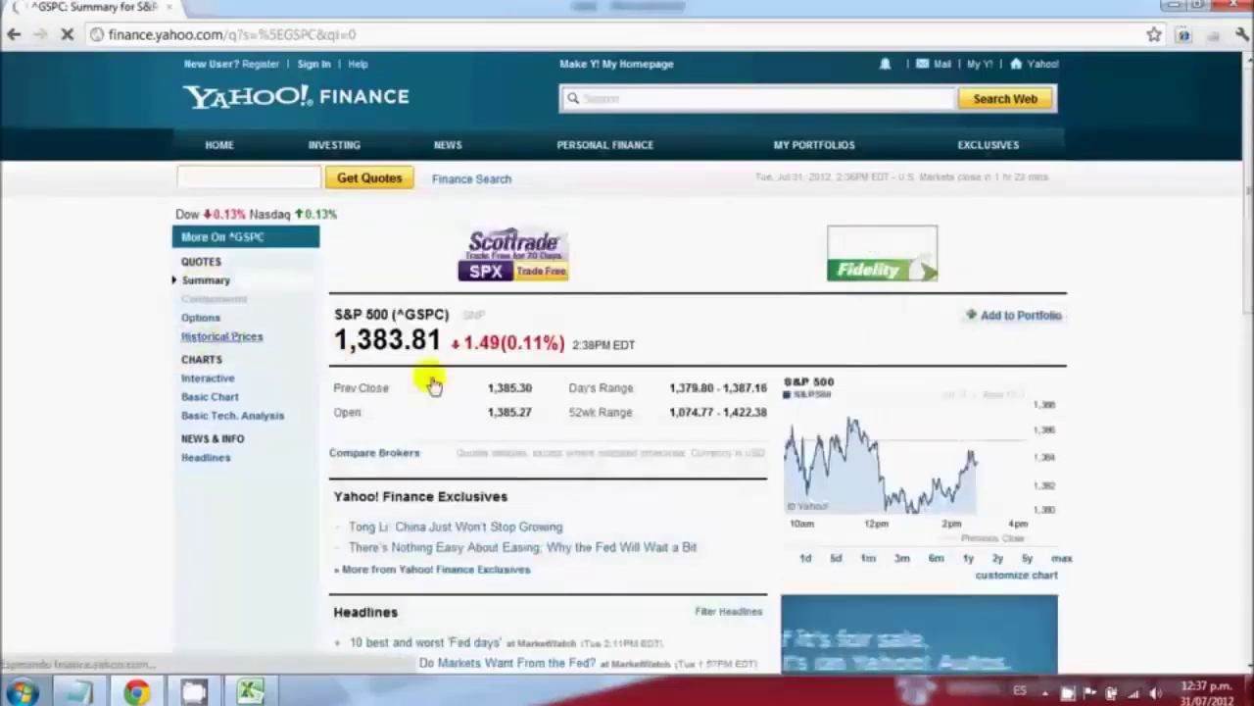
# - Get the weekly S&P 500 historical prices from Jul 30, 2009 to Jul 30, 2012
pyautogui.click(460, 482)
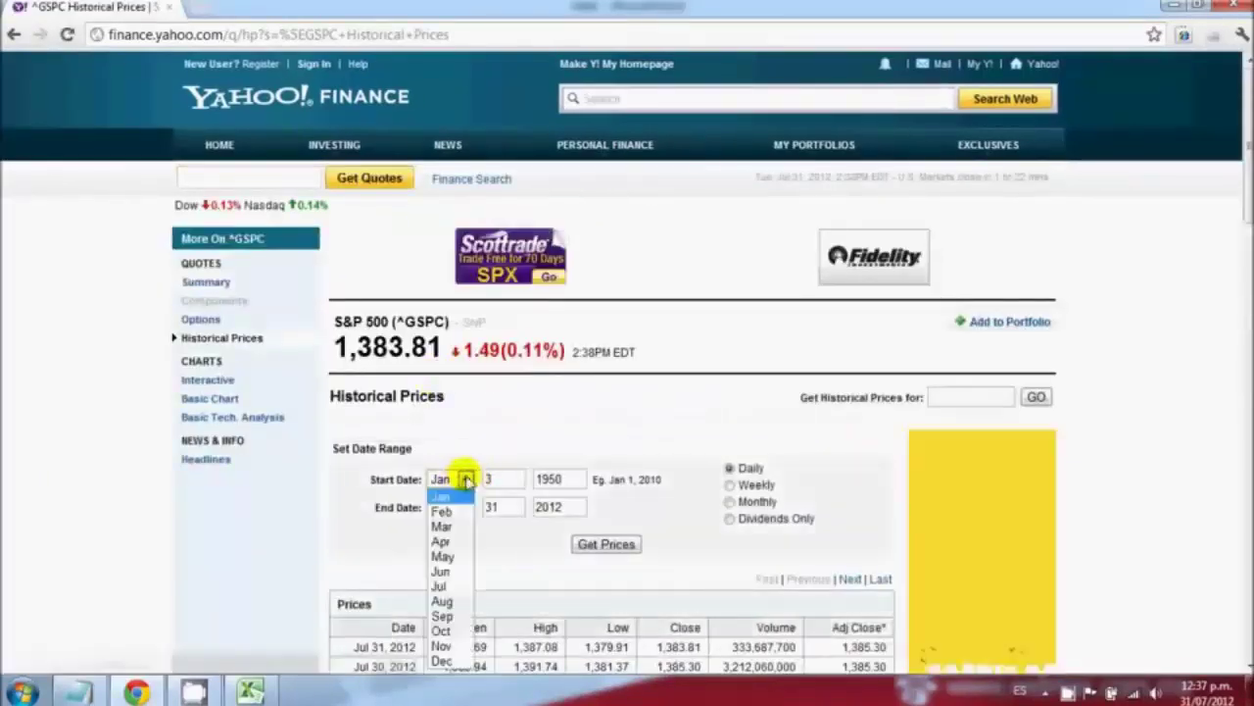
pyautogui.click(445, 586)
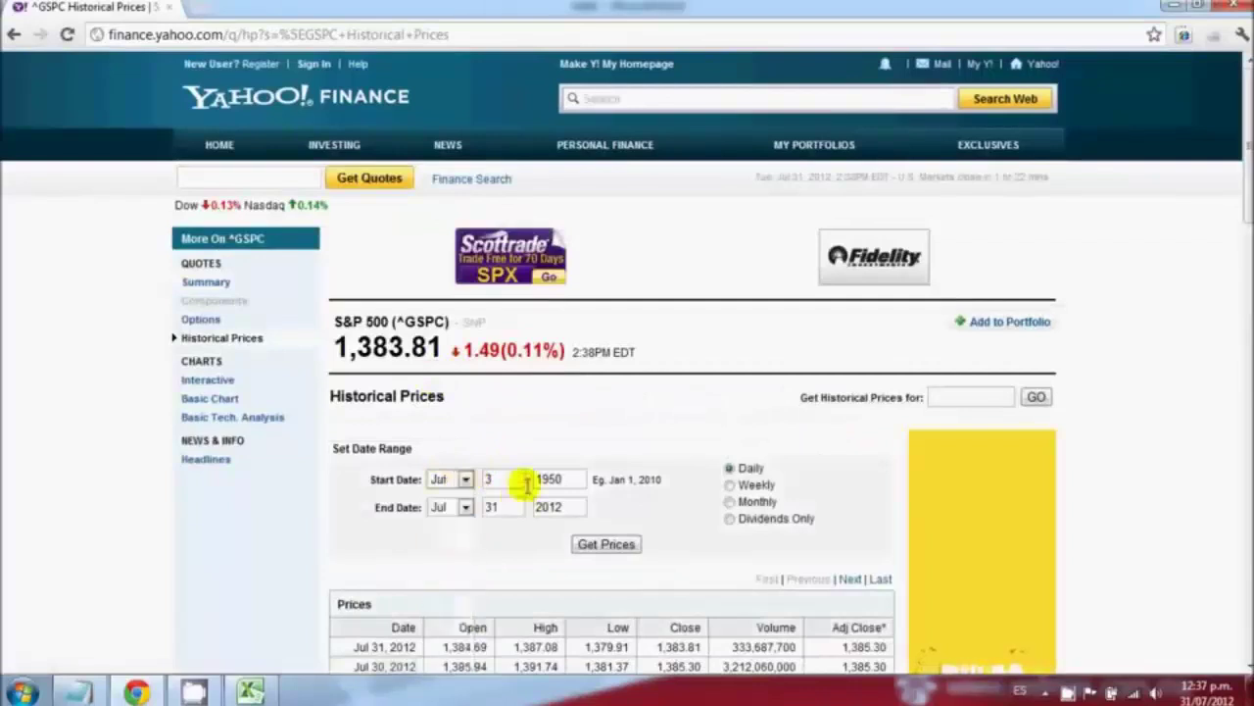
pyautogui.doubleClick(578, 477)
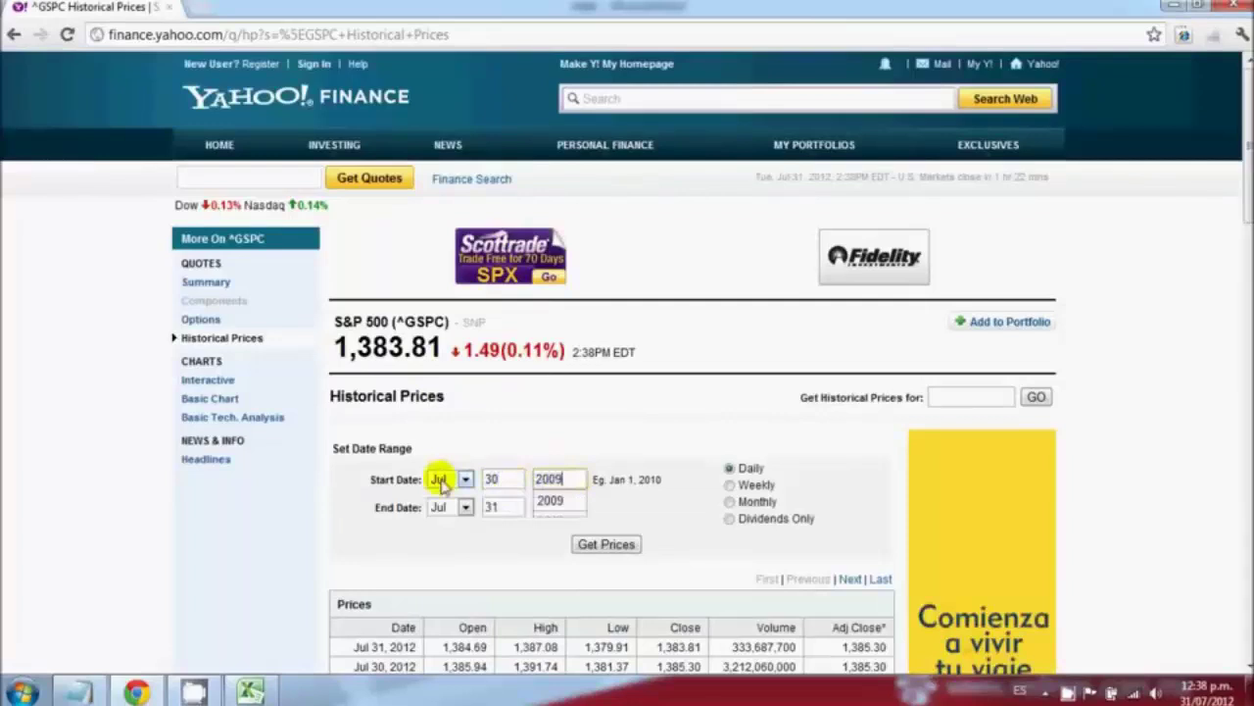
pyautogui.click(502, 506)
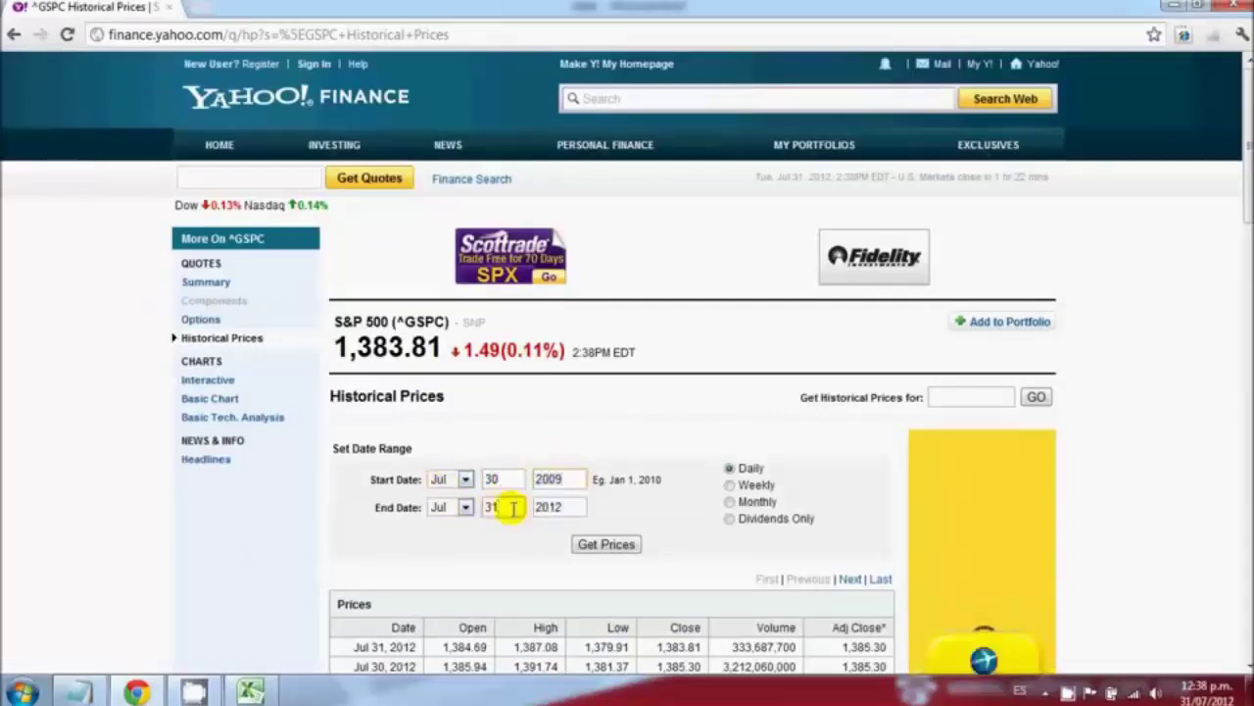
pyautogui.write('30')
pyautogui.press('Down')
pyautogui.press('Return')
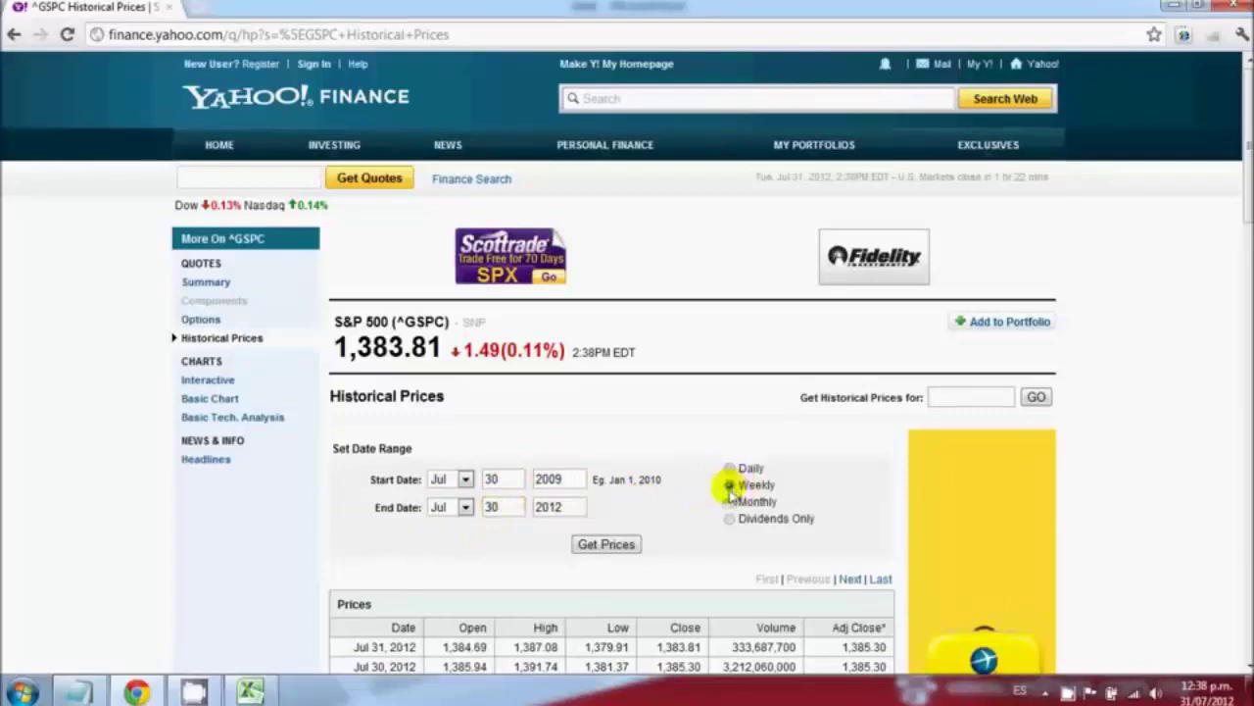
pyautogui.click(607, 547)
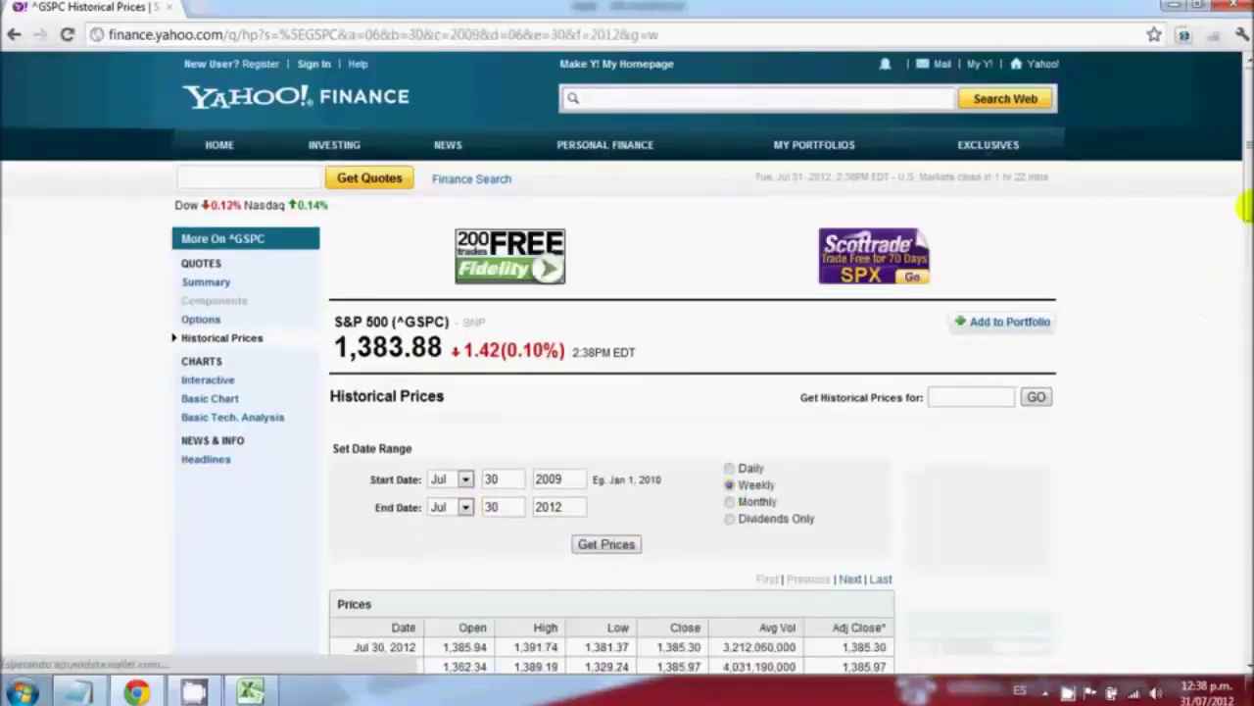
# - Download the S&P 500 price table to a spreadsheet, saving it to the desktop as table (1), and open it in Excel
pyautogui.moveTo(1249, 206); pyautogui.dragTo(1243, 328)
pyautogui.scroll(-3, 431, 304)
pyautogui.scroll(2, 392, 245)
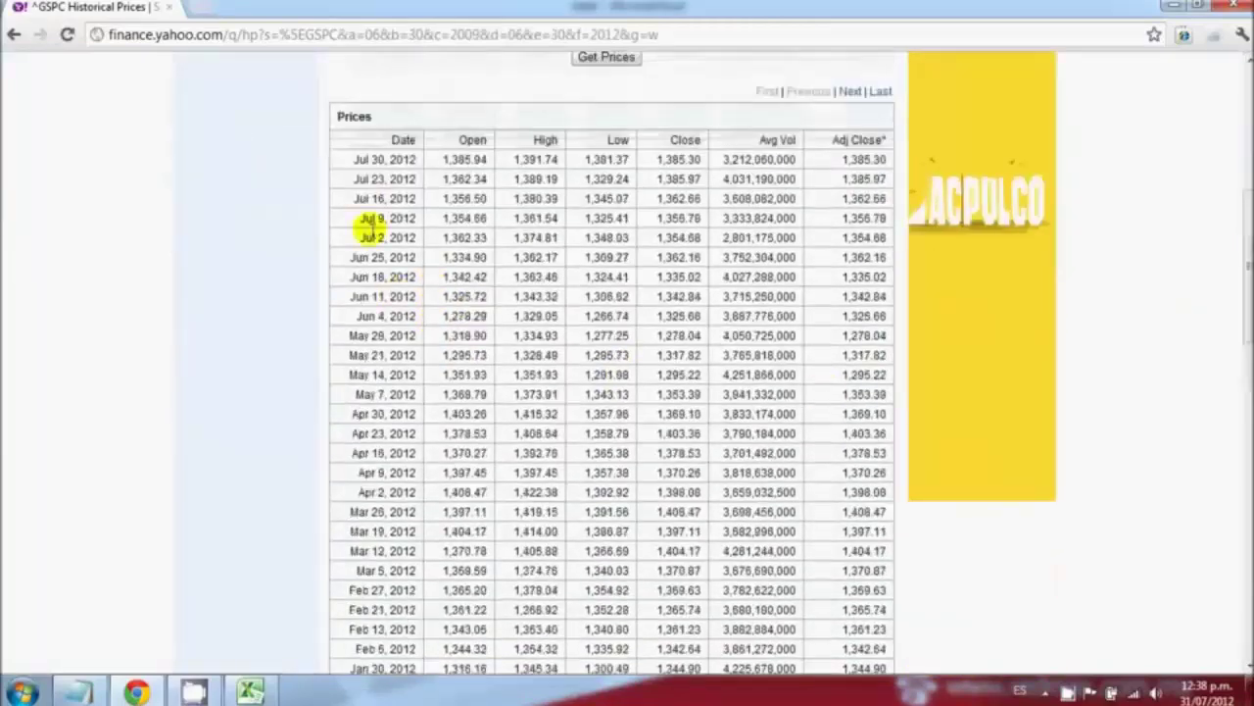
pyautogui.moveTo(356, 157); pyautogui.dragTo(257, 292)
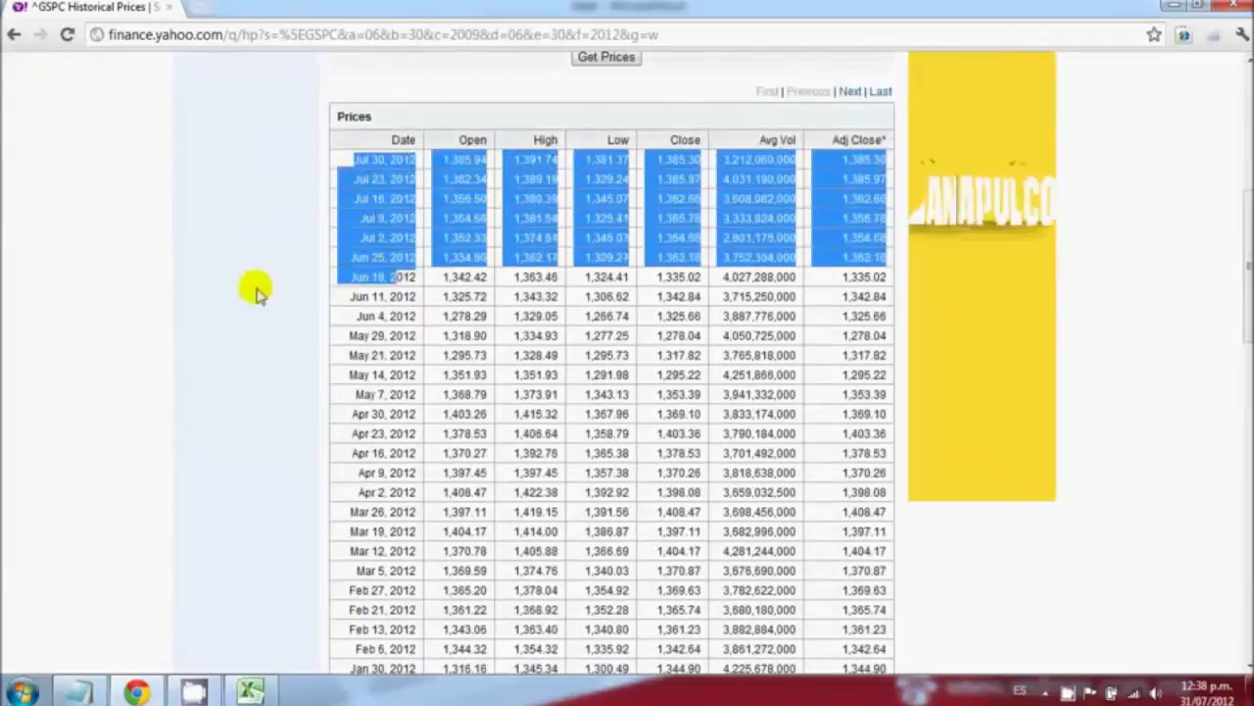
pyautogui.click(257, 292)
pyautogui.scroll(-12, 266, 288)
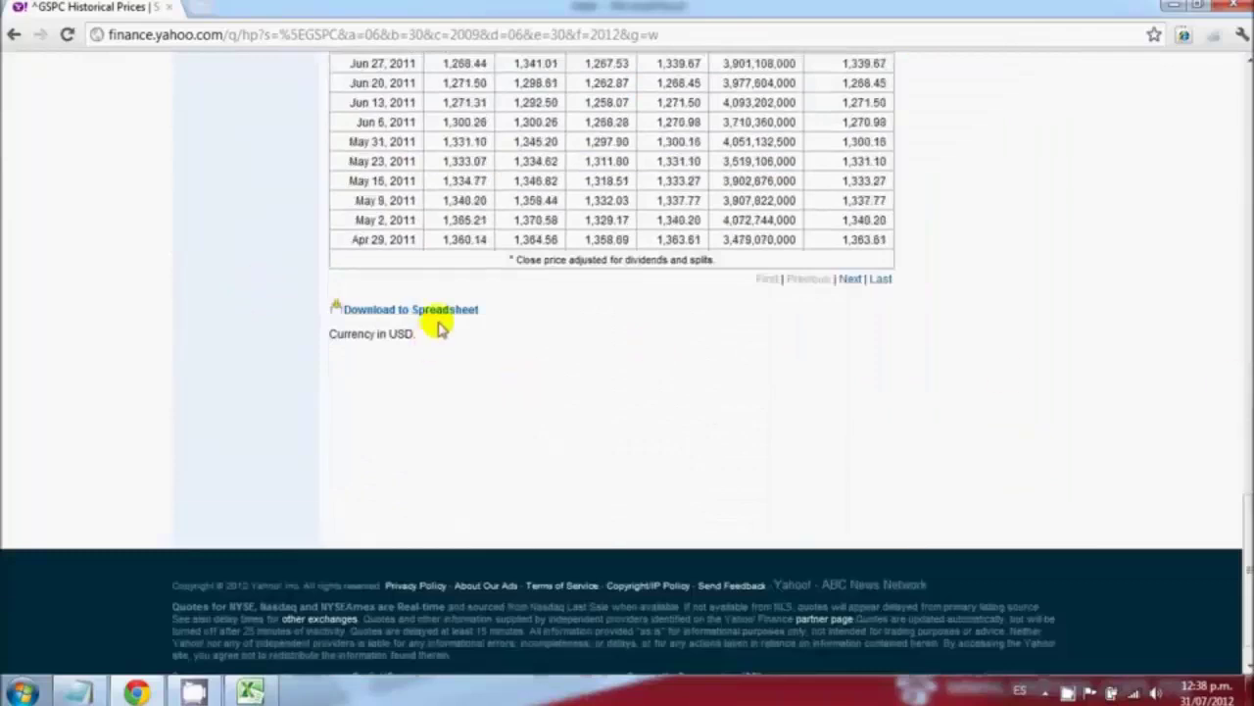
pyautogui.click(440, 312)
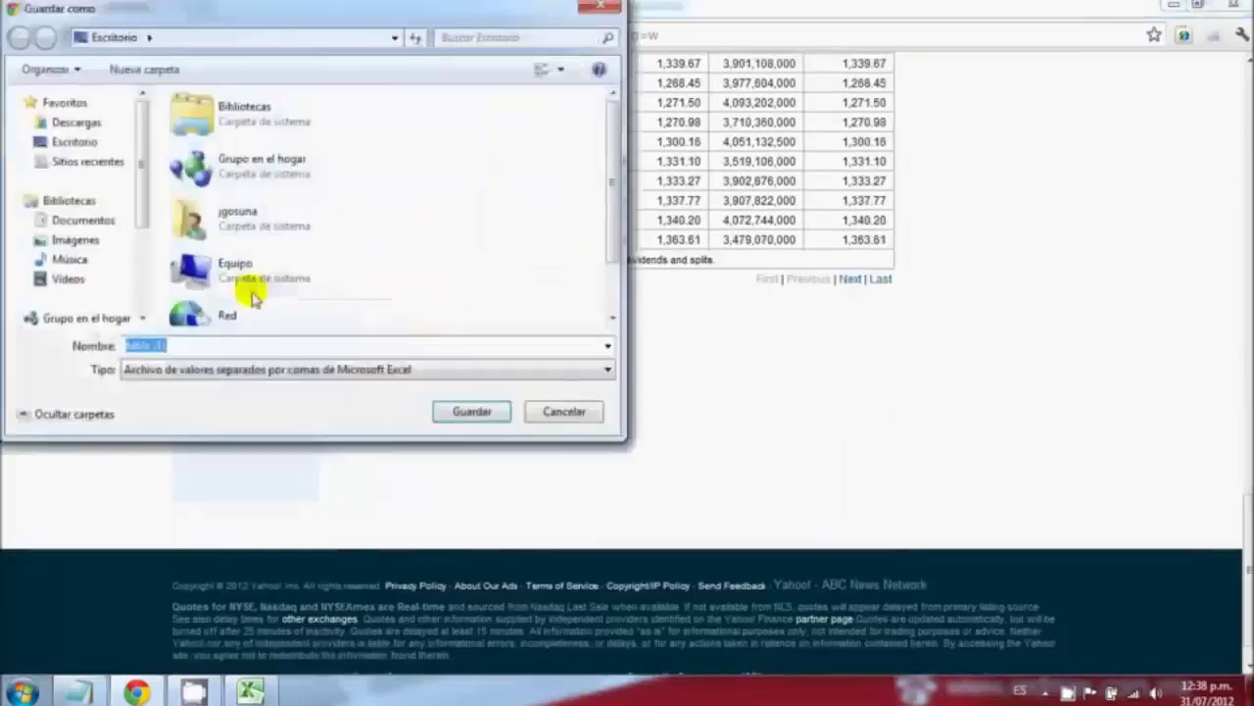
pyautogui.click(471, 411)
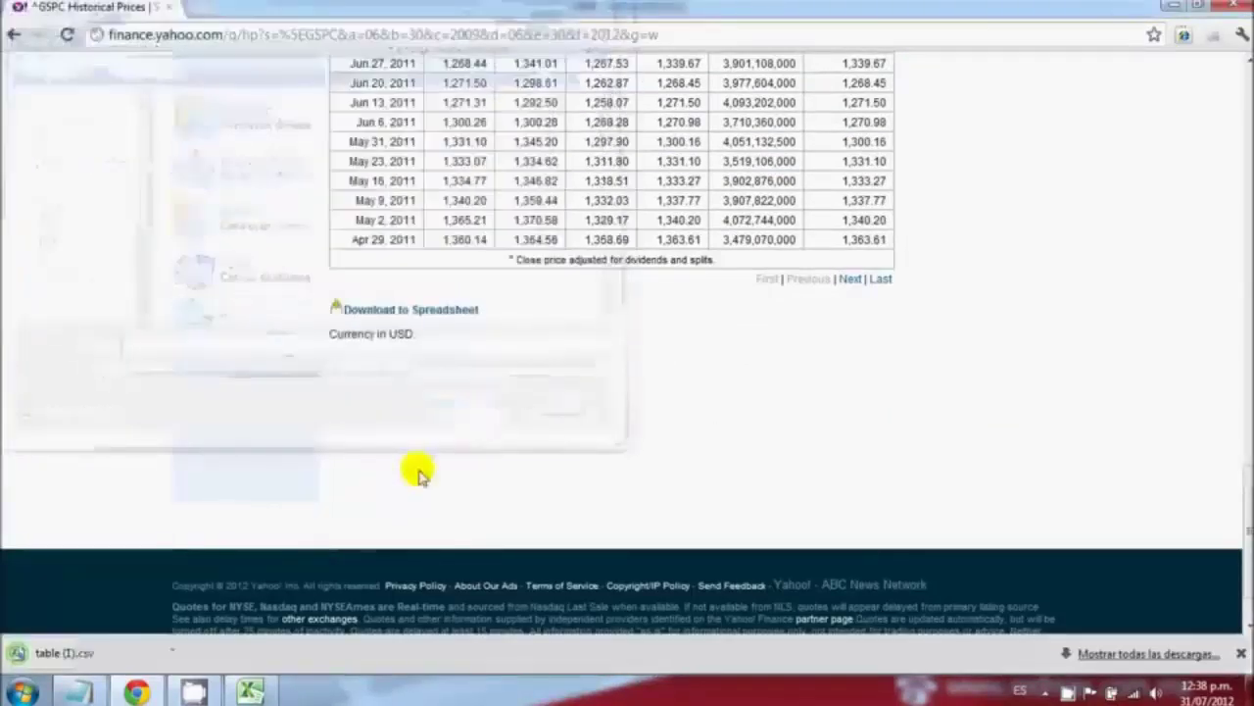
pyautogui.click(157, 652)
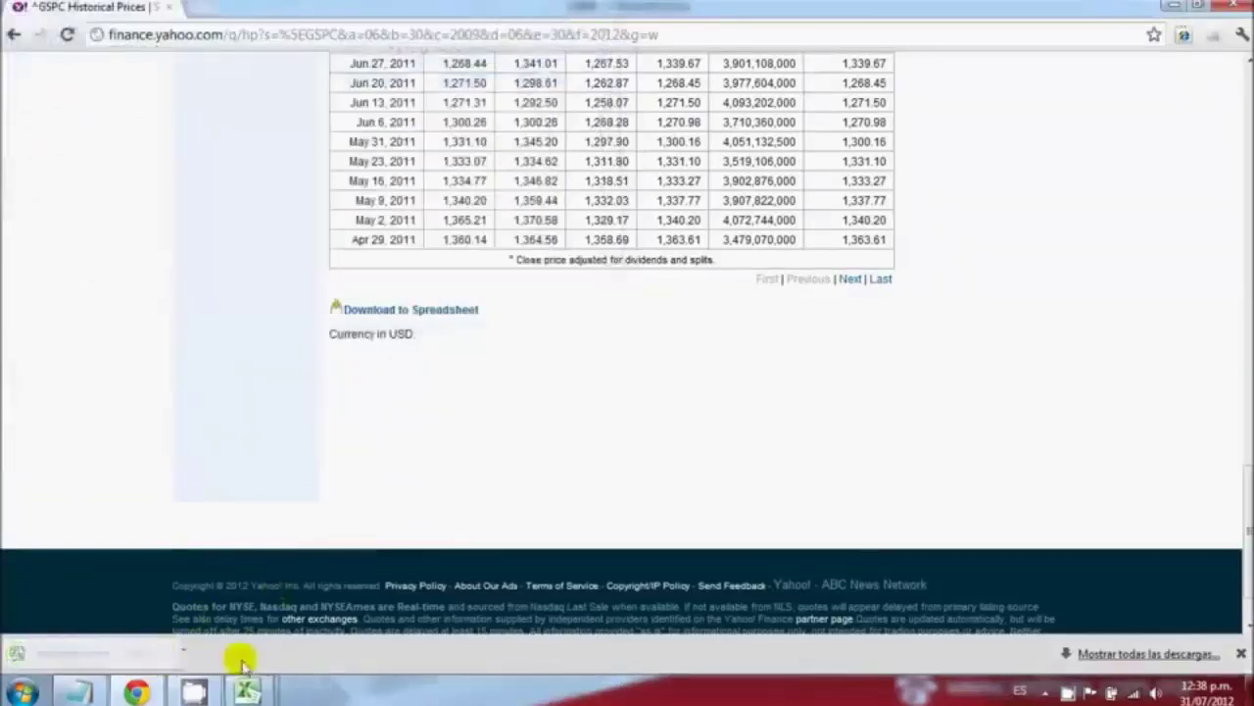
pyautogui.moveTo(257, 694)
pyautogui.click(322, 590)
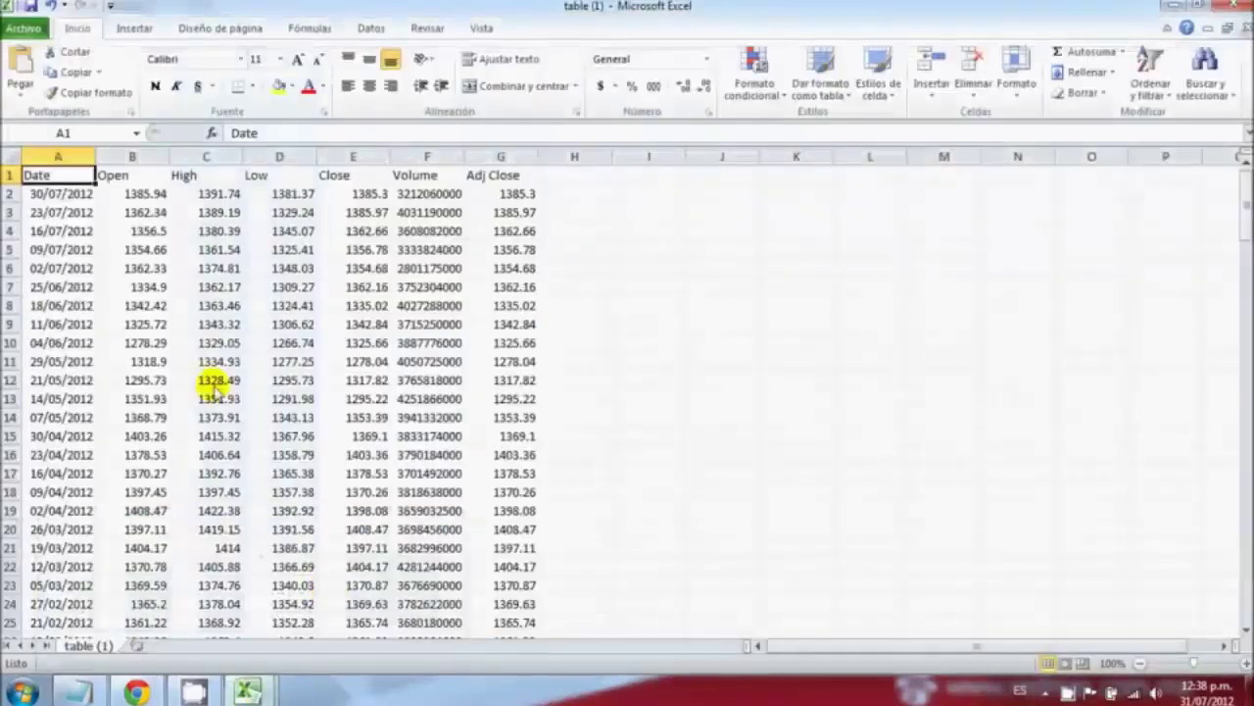
# - Delete the Open, High, Low, Close and Volume columns from the S&P 500 data, keeping only Date and Adj Close
pyautogui.click(145, 165)
pyautogui.keyDown('ctrl'); pyautogui.click(224, 158); pyautogui.keyUp('ctrl')
pyautogui.keyDown('ctrl'); pyautogui.click(281, 157); pyautogui.keyUp('ctrl')
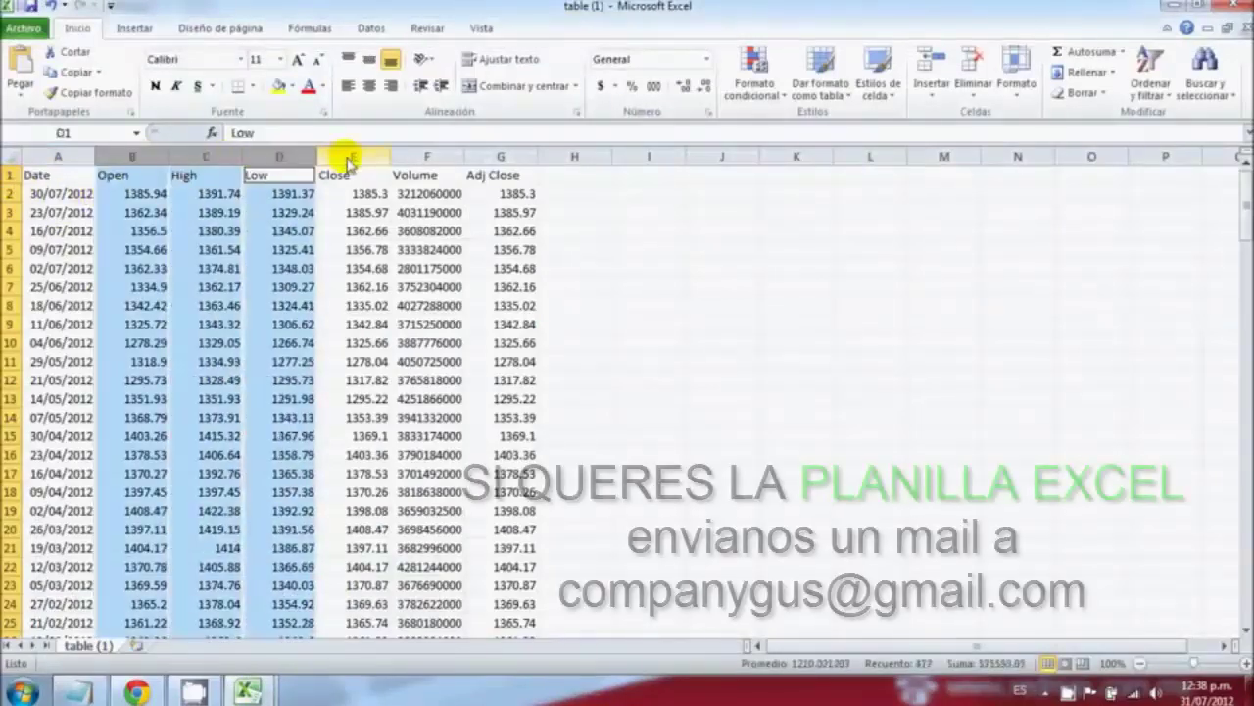
pyautogui.keyDown('ctrl'); pyautogui.click(349, 159); pyautogui.keyUp('ctrl')
pyautogui.keyDown('ctrl'); pyautogui.click(422, 158); pyautogui.keyUp('ctrl')
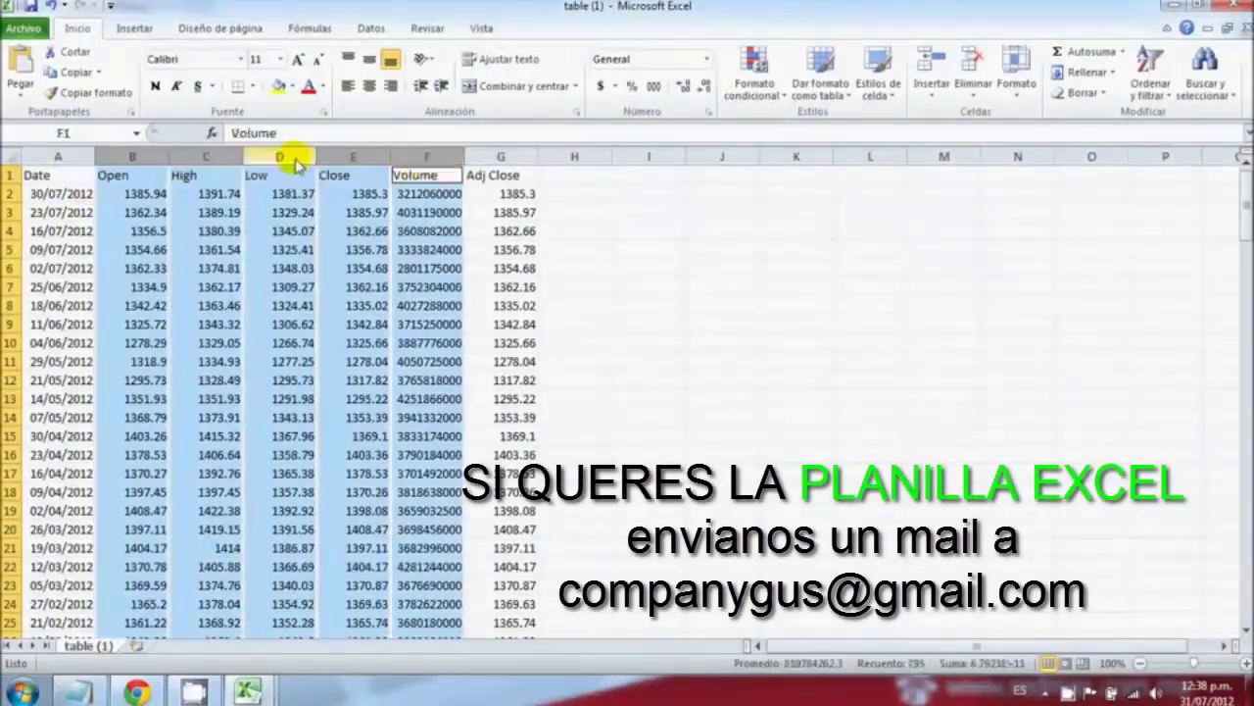
pyautogui.rightClick(294, 164)
pyautogui.click(364, 300)
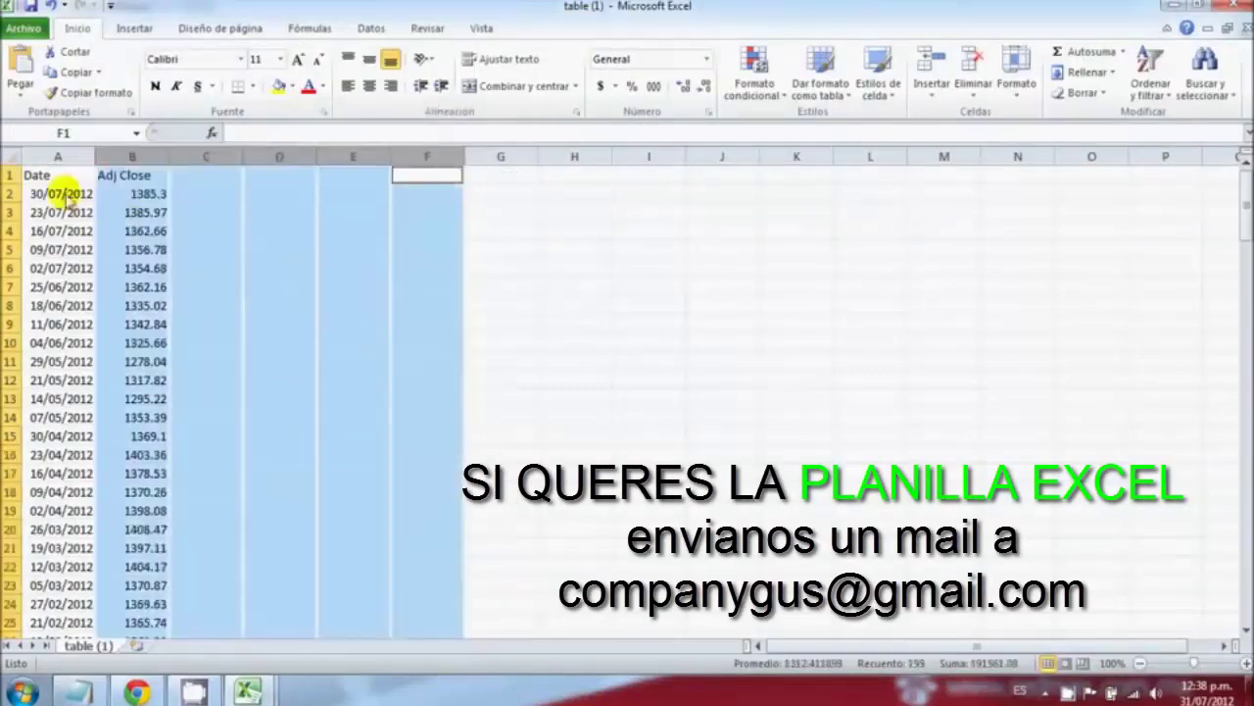
pyautogui.click(61, 180)
pyautogui.click(286, 212)
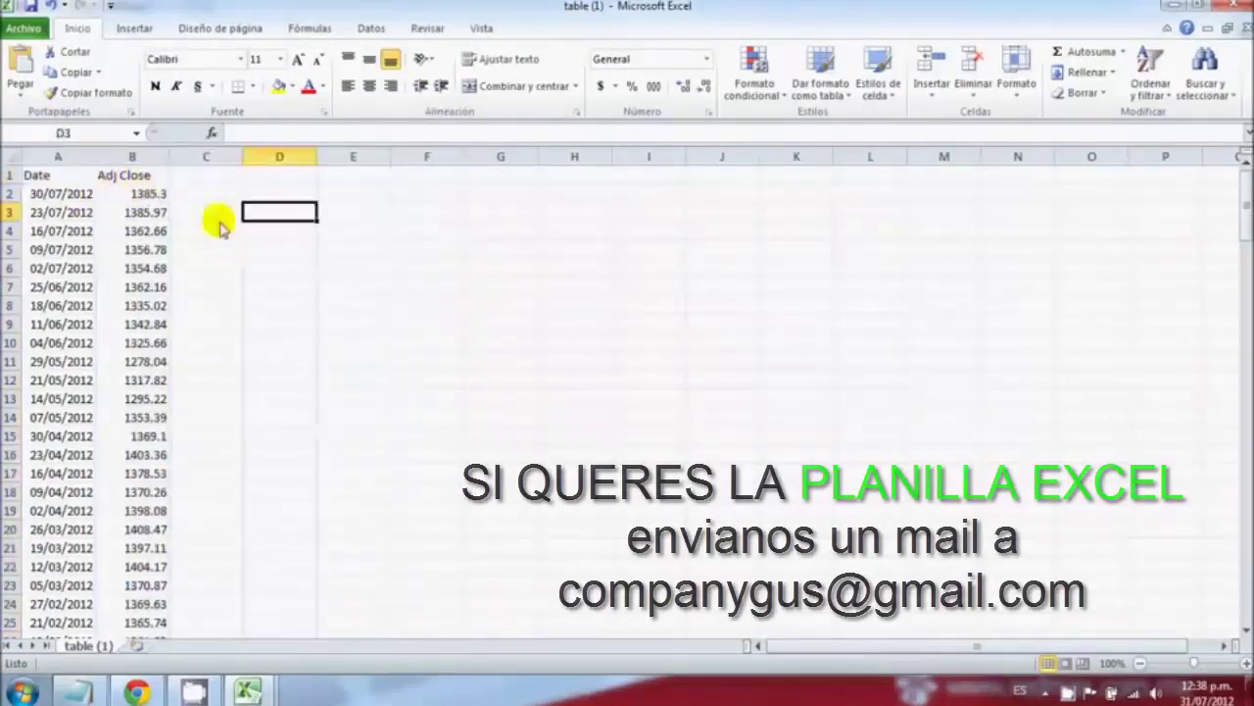
pyautogui.click(133, 157)
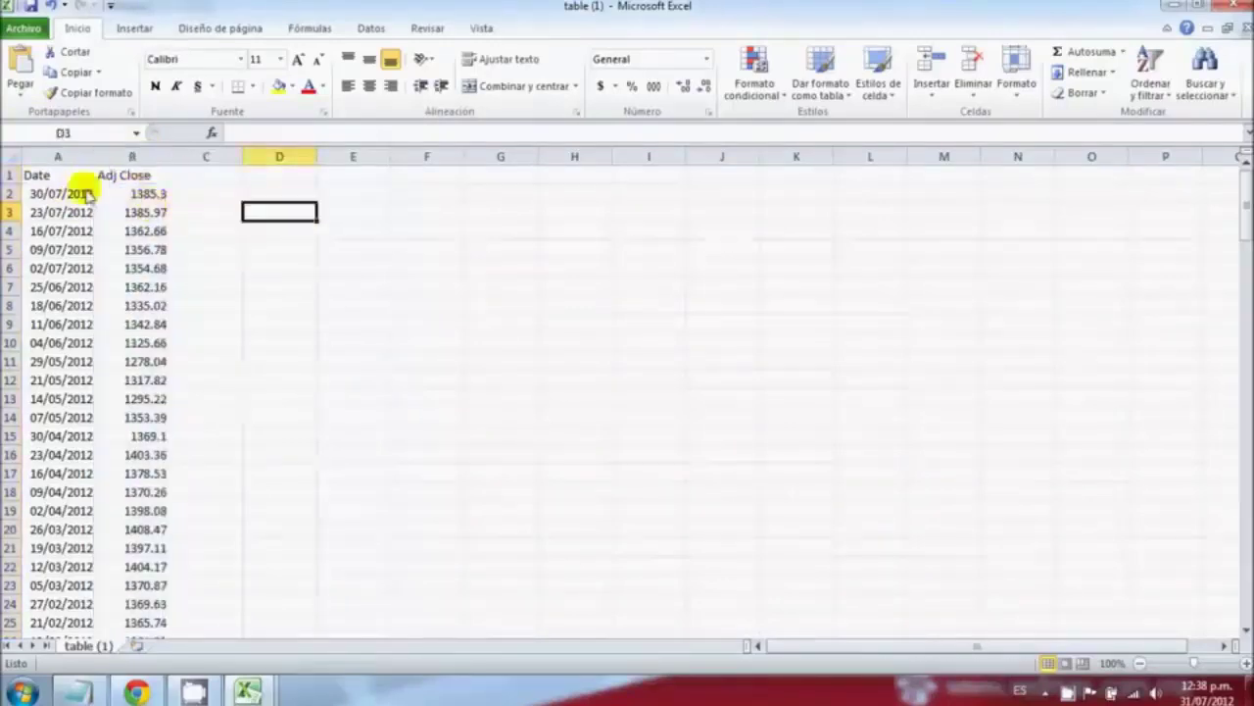
pyautogui.click(139, 178)
pyautogui.doubleClick(167, 185)
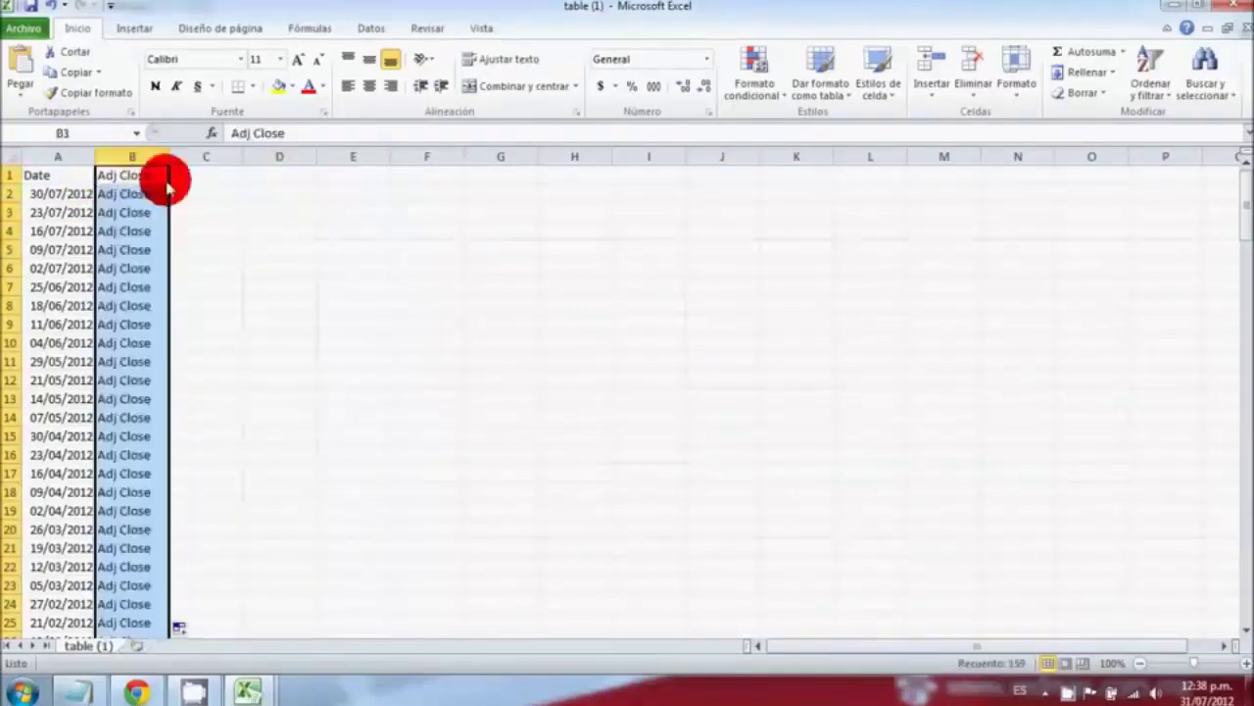
pyautogui.hotkey('ctrl', 'z')
pyautogui.click(196, 194)
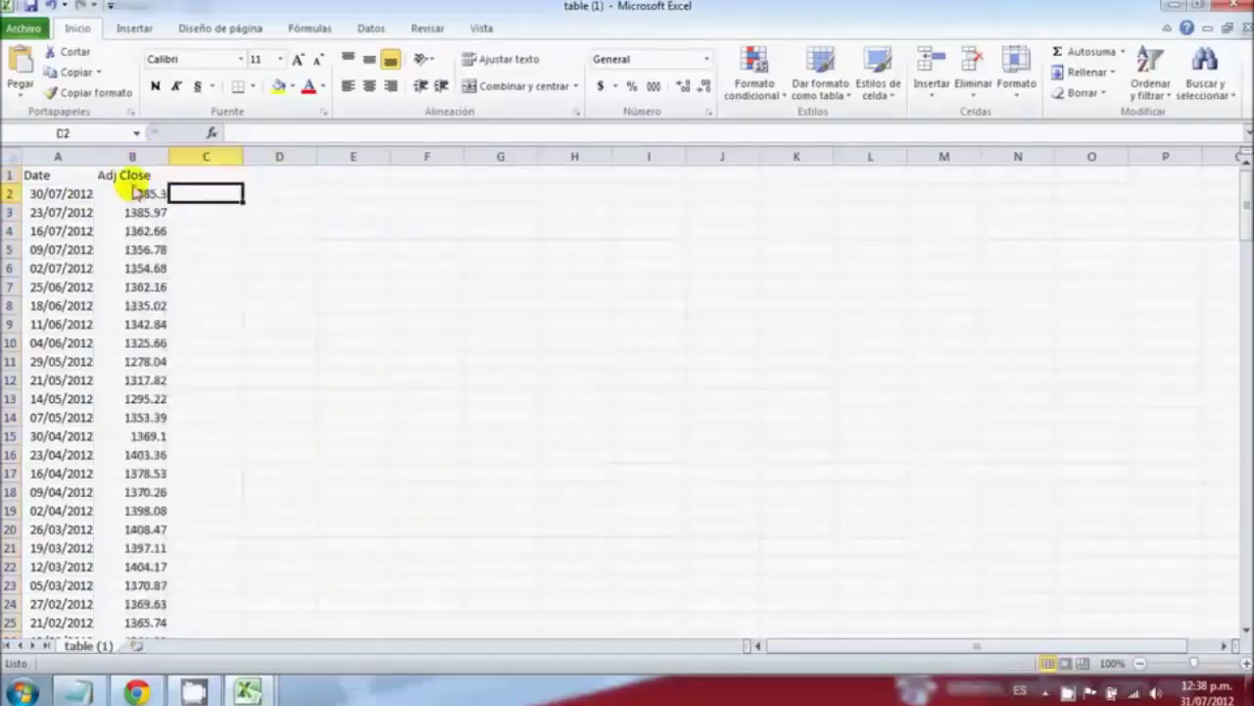
# - Copy the S&P 500 Adj Close column with its header and paste it at D3 in the Coca-Cola workbook
pyautogui.moveTo(147, 193); pyautogui.dragTo(160, 582)
pyautogui.hotkey('ctrl', 'c')
pyautogui.moveTo(1232, 539); pyautogui.dragTo(1237, 578)
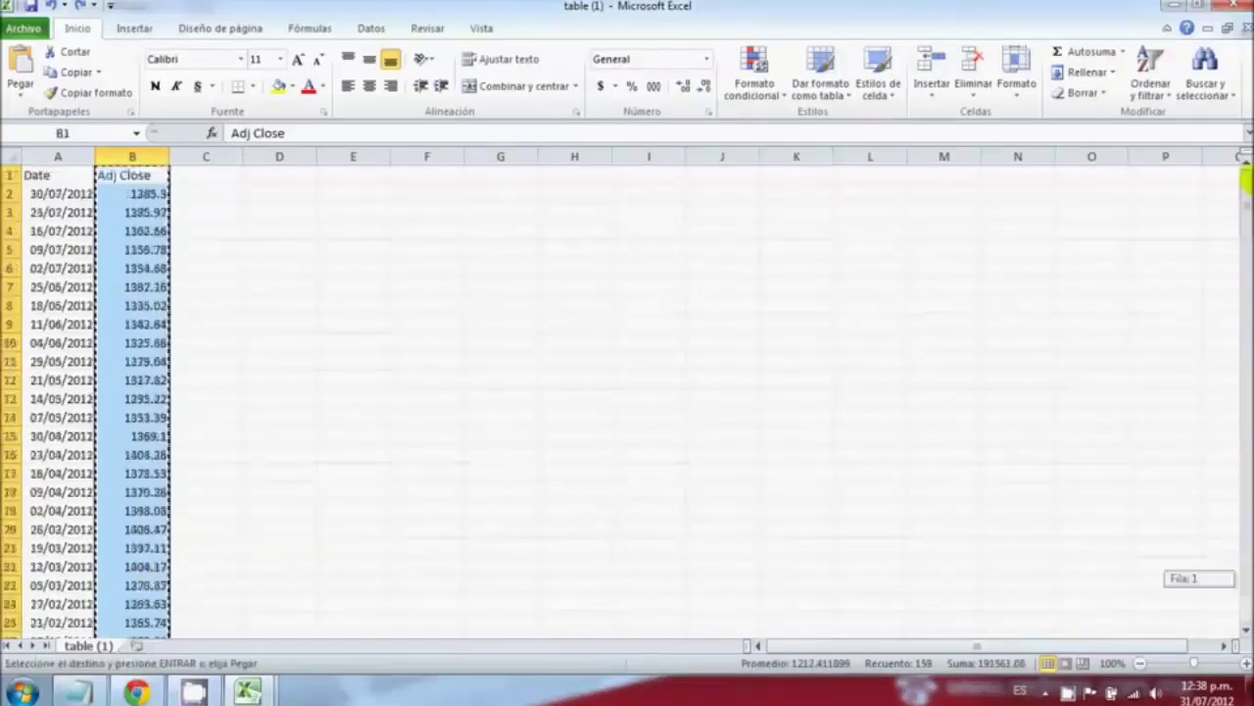
pyautogui.moveTo(264, 686)
pyautogui.click(196, 603)
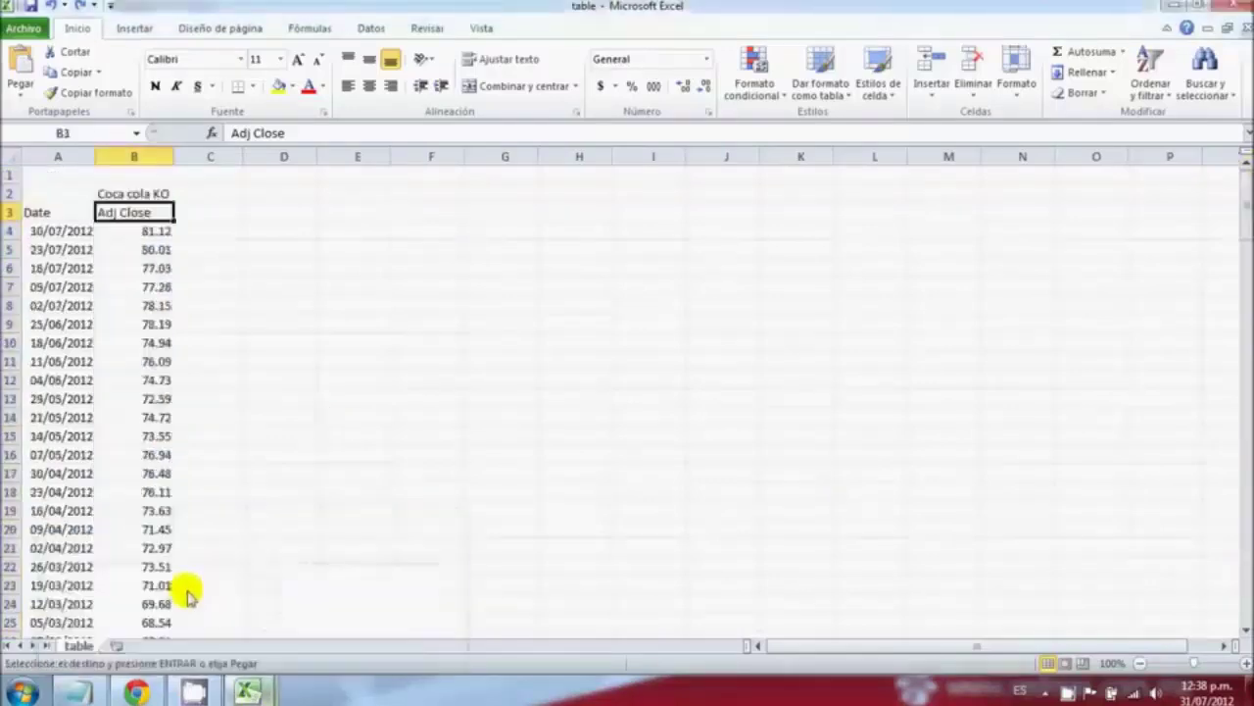
pyautogui.click(218, 220)
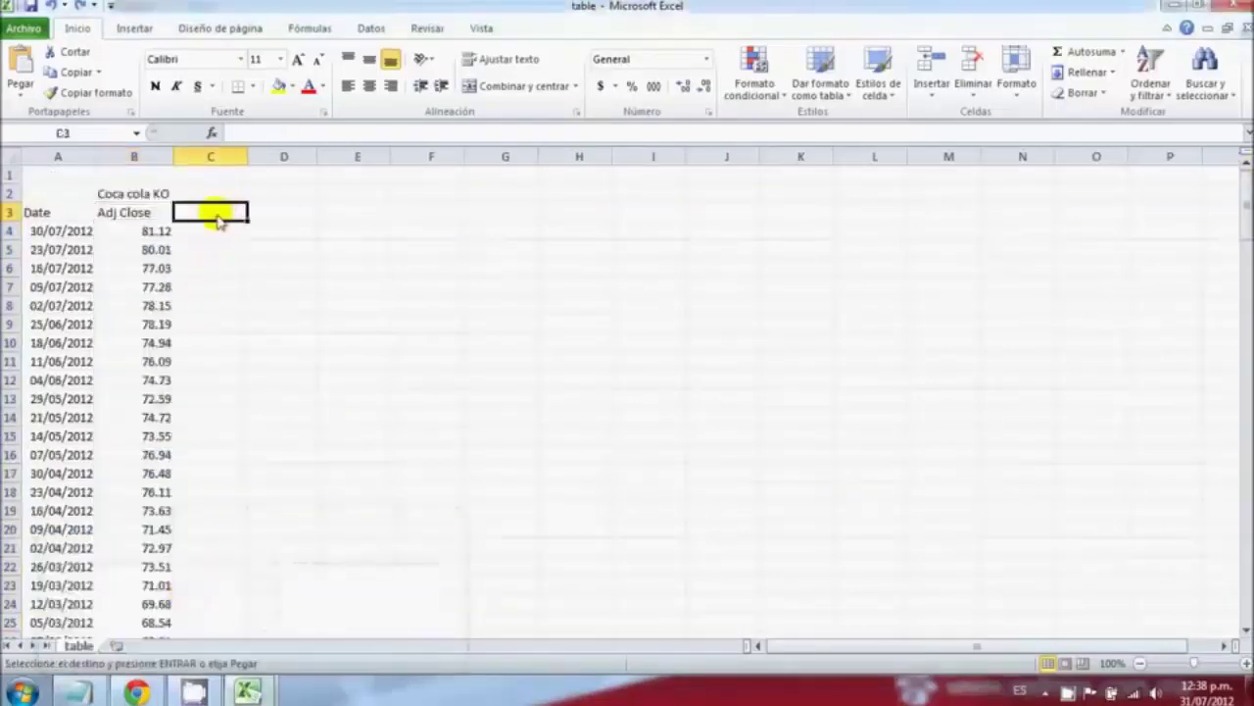
pyautogui.click(285, 218)
pyautogui.hotkey('ctrl', 'v')
# - Enter the heading "S%P500" in cell D2 above the pasted index prices
pyautogui.click(283, 192)
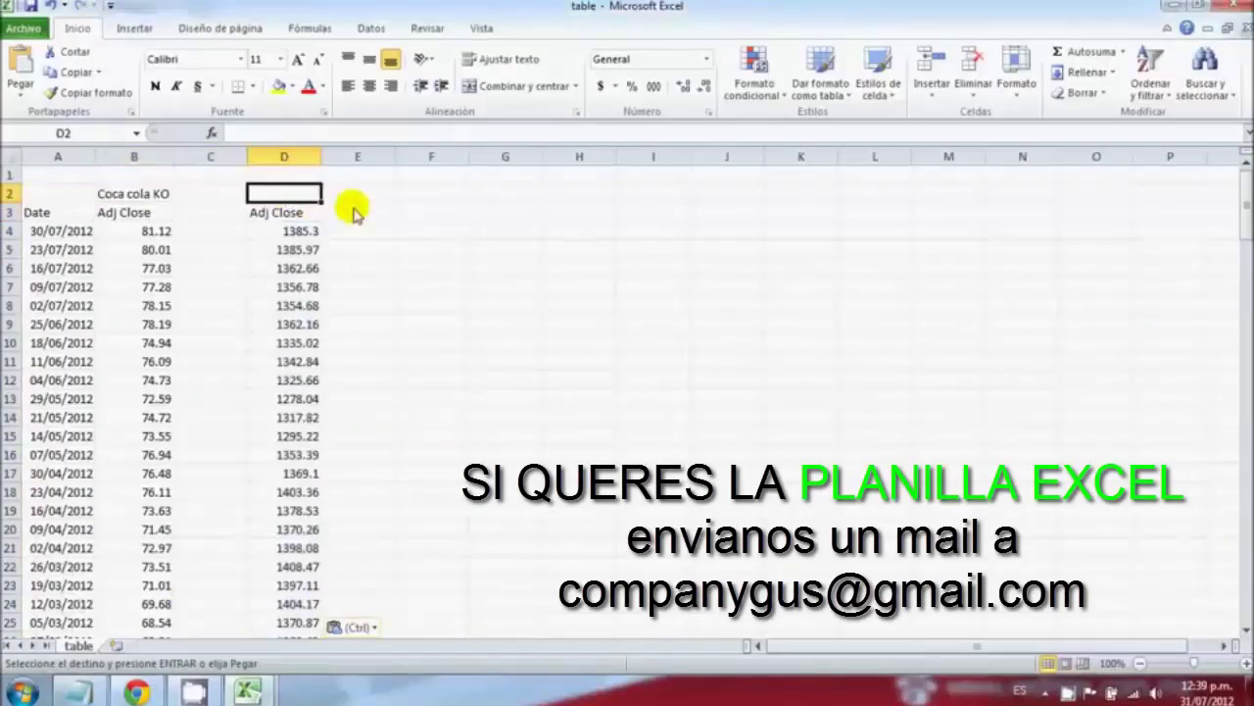
pyautogui.write('s')
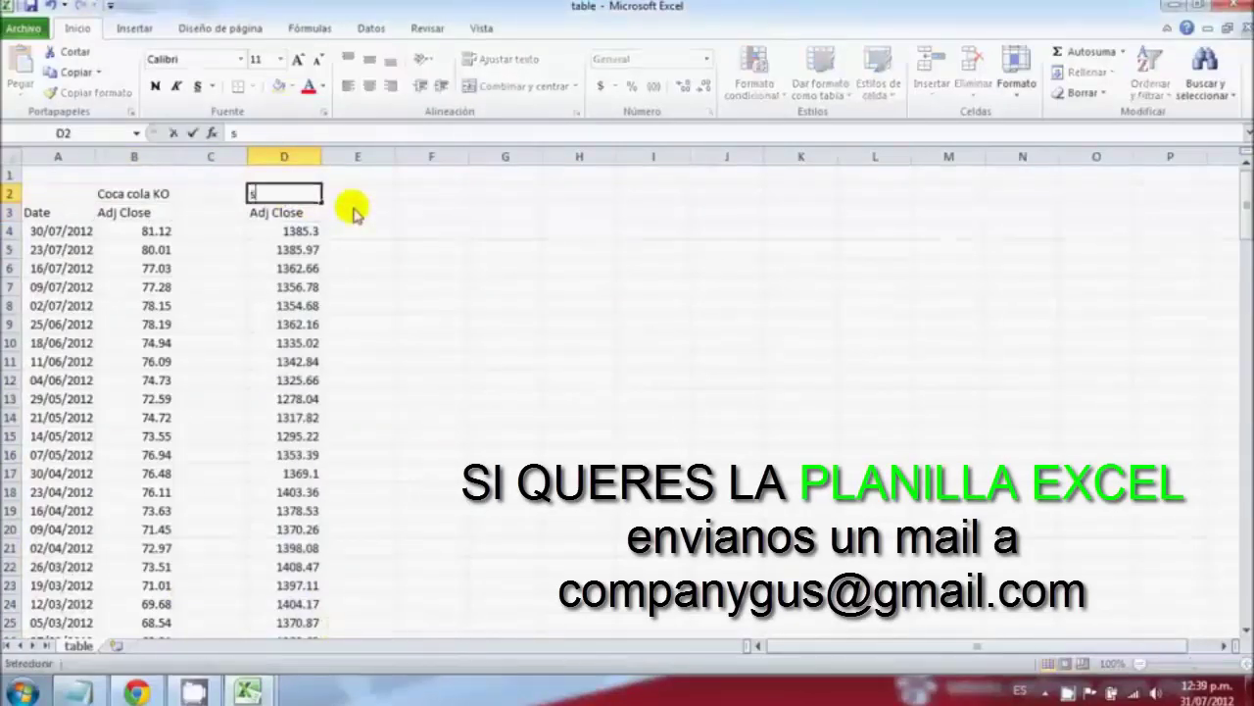
pyautogui.write('&P500')
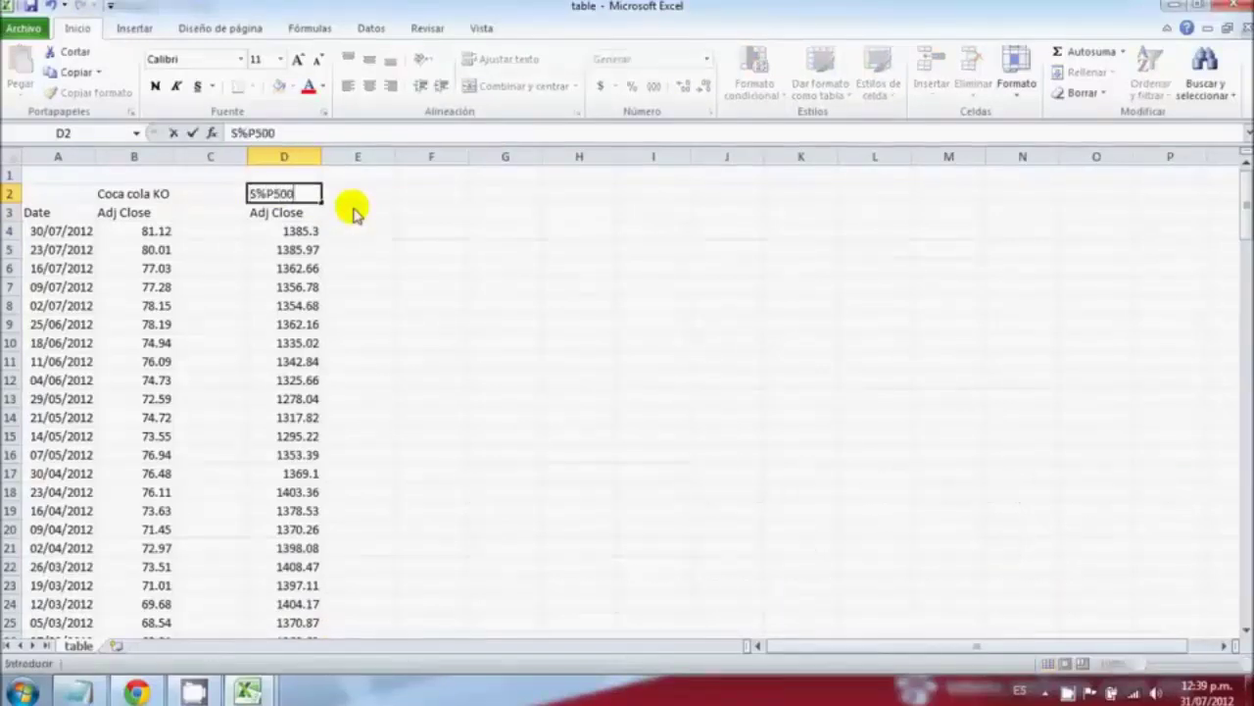
pyautogui.click(415, 247)
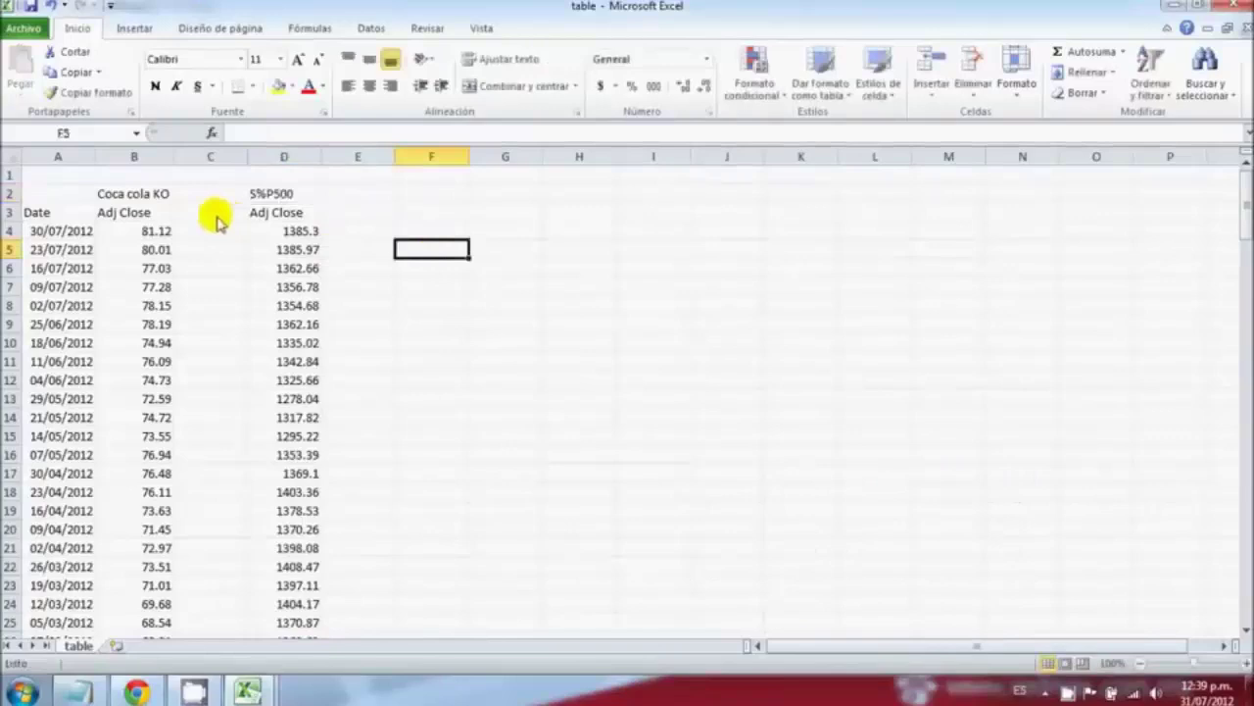
pyautogui.click(216, 213)
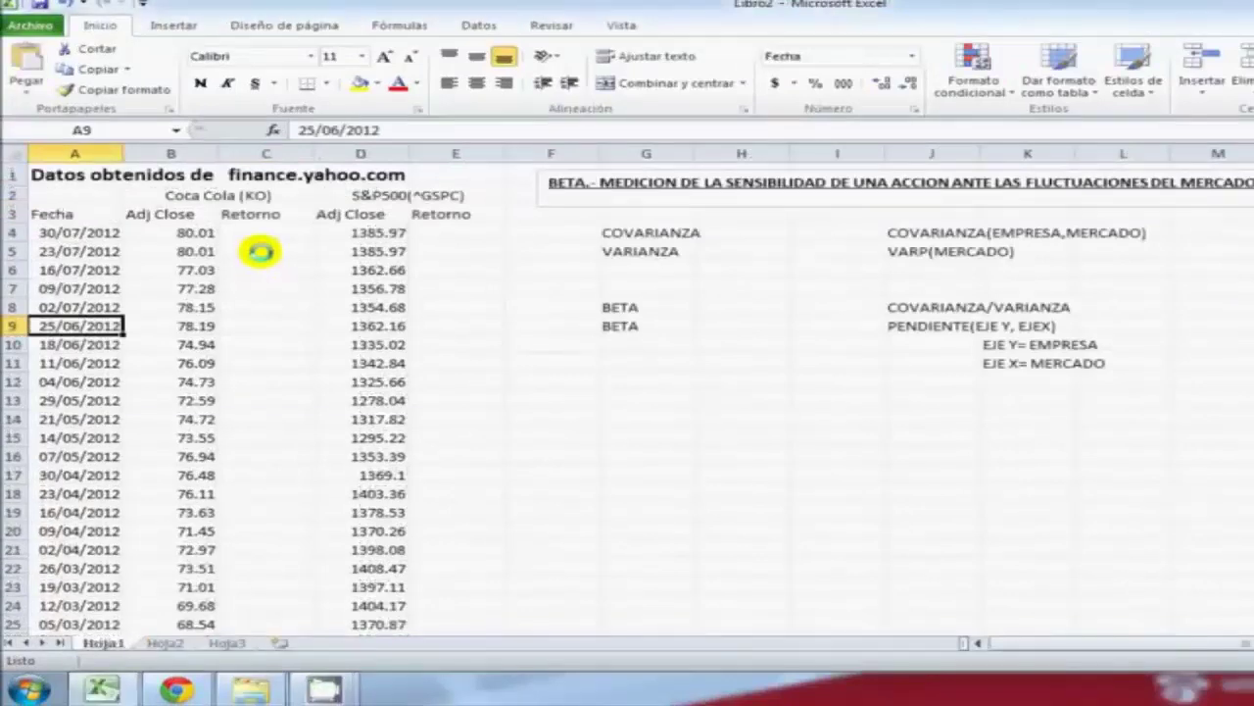
# - Calculate Coca-Cola's first weekly return in cell C5 with the formula =B4/B5-1
pyautogui.click(260, 252)
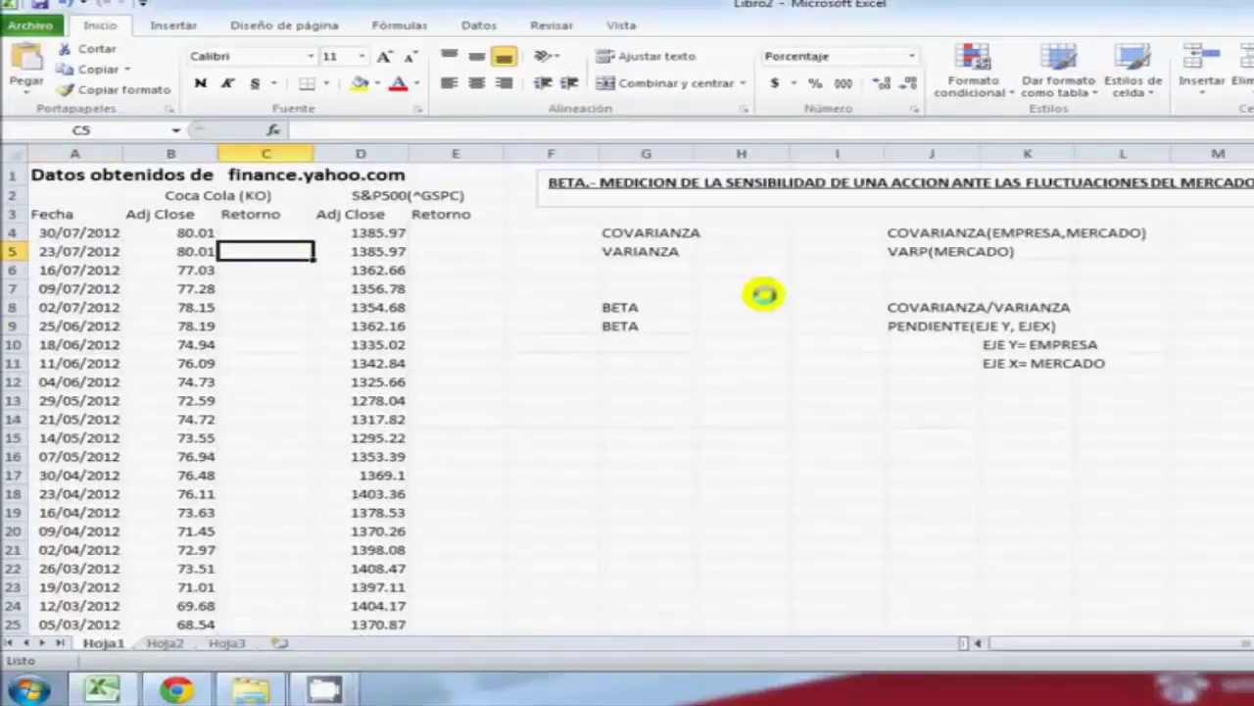
pyautogui.write('=')
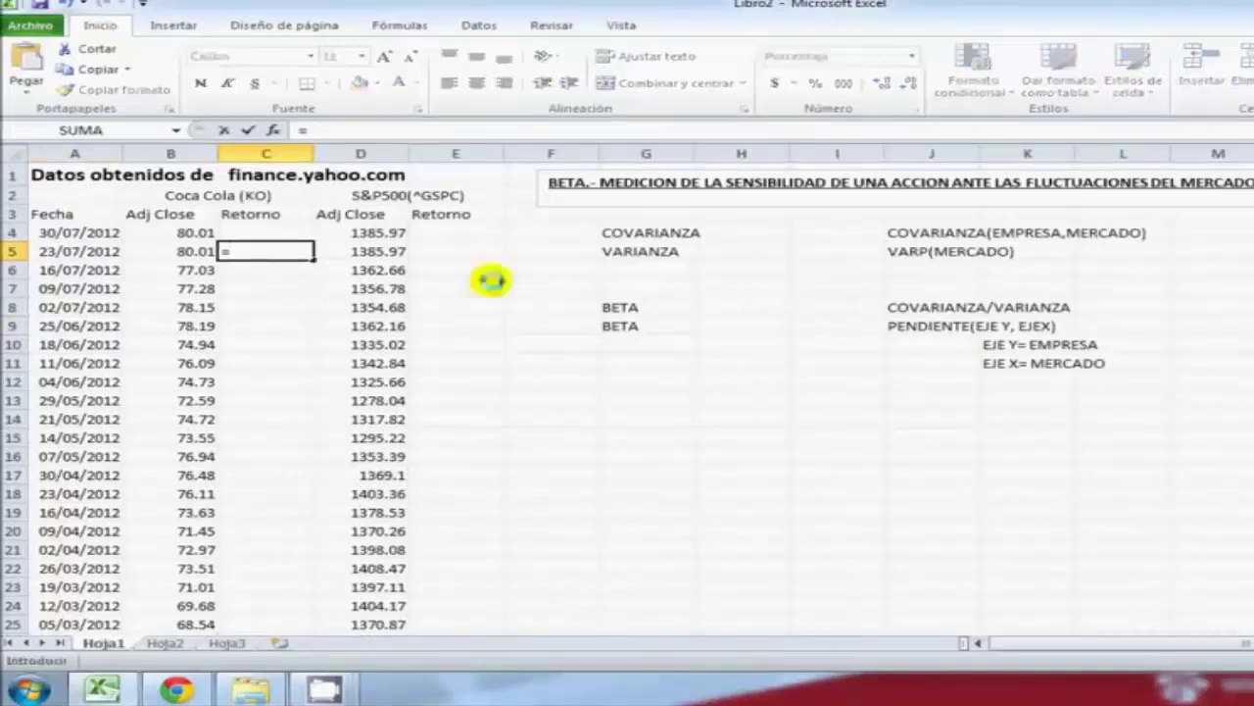
pyautogui.click(206, 232)
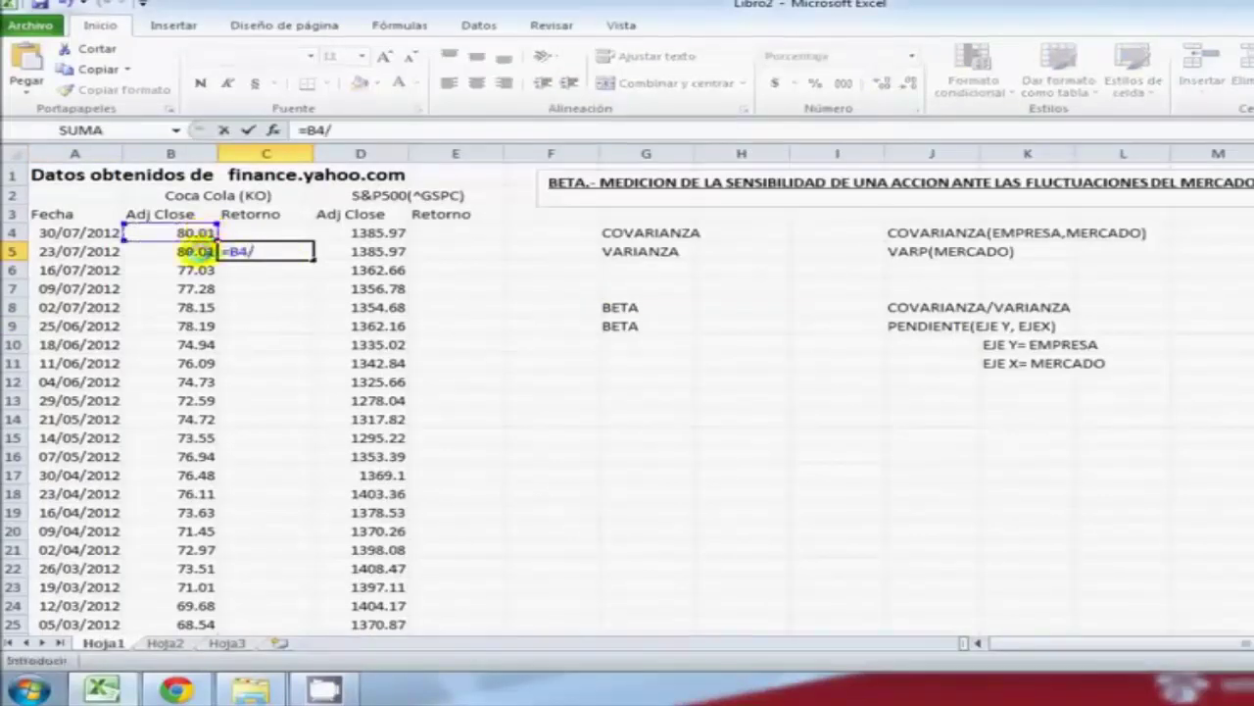
pyautogui.write('1')
pyautogui.press('Return')
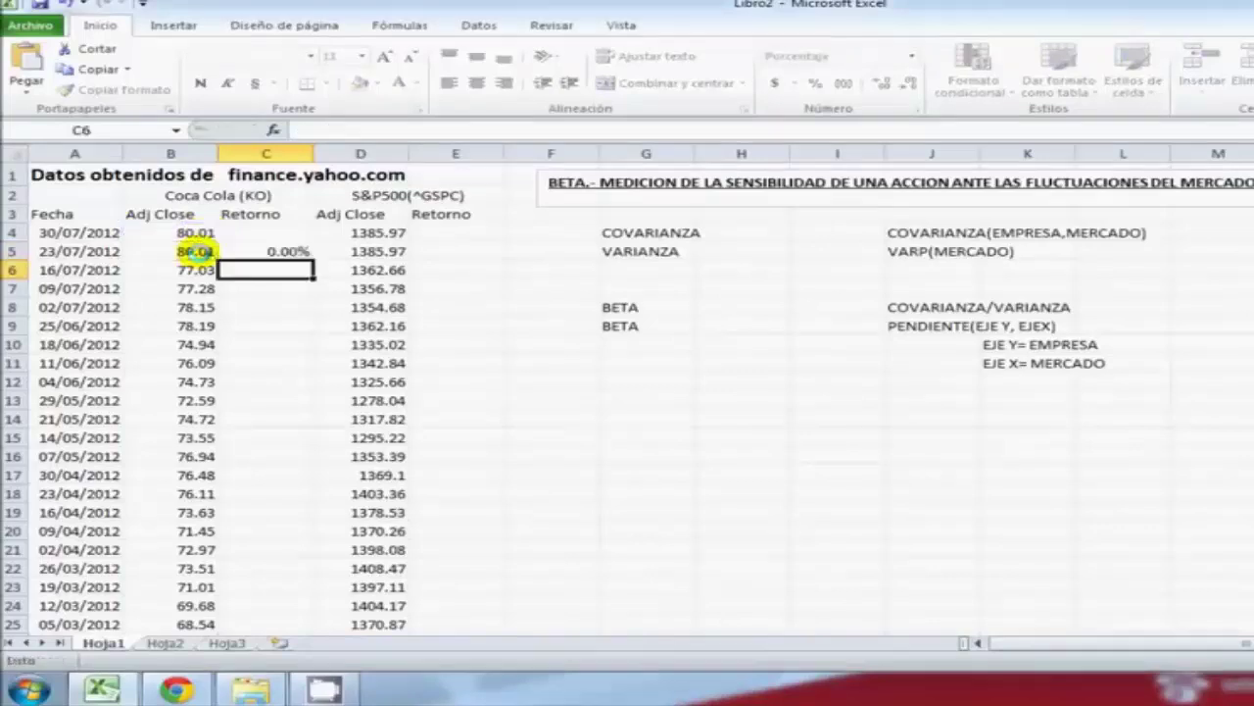
# - Fill the return formula from C5 down Coca-Cola's Retorno column and name the filled range KO
pyautogui.click(297, 253)
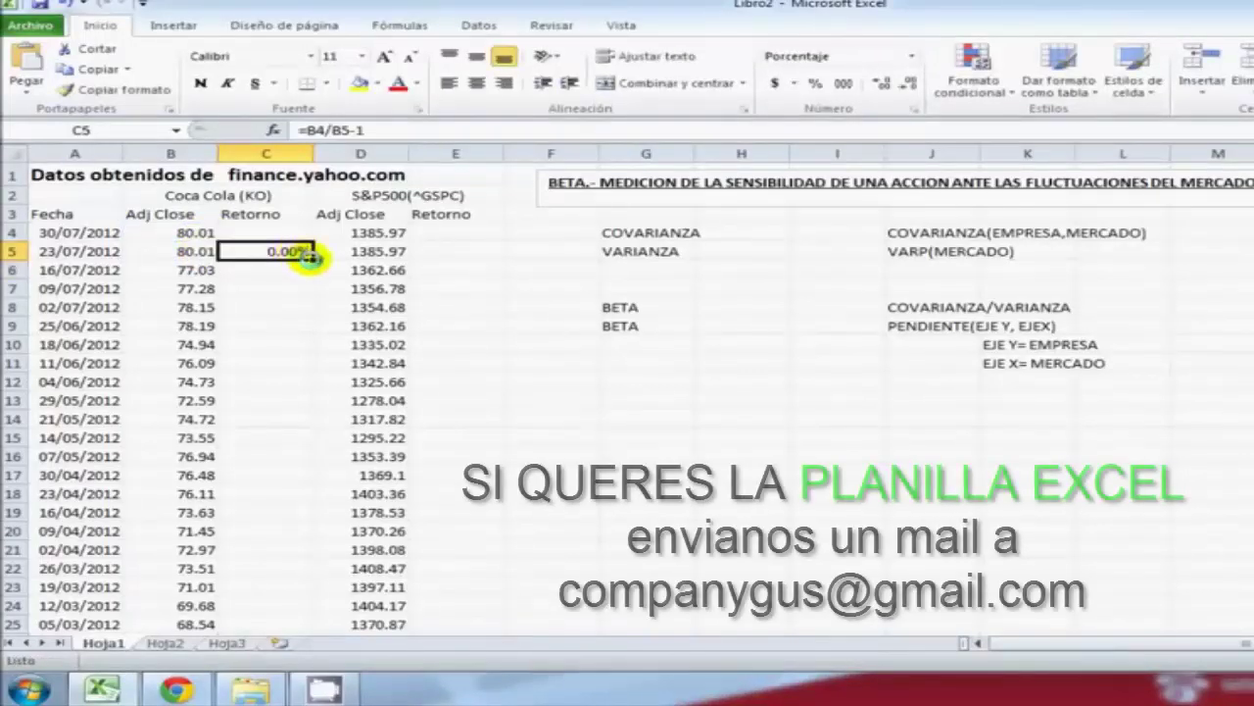
pyautogui.doubleClick(310, 259)
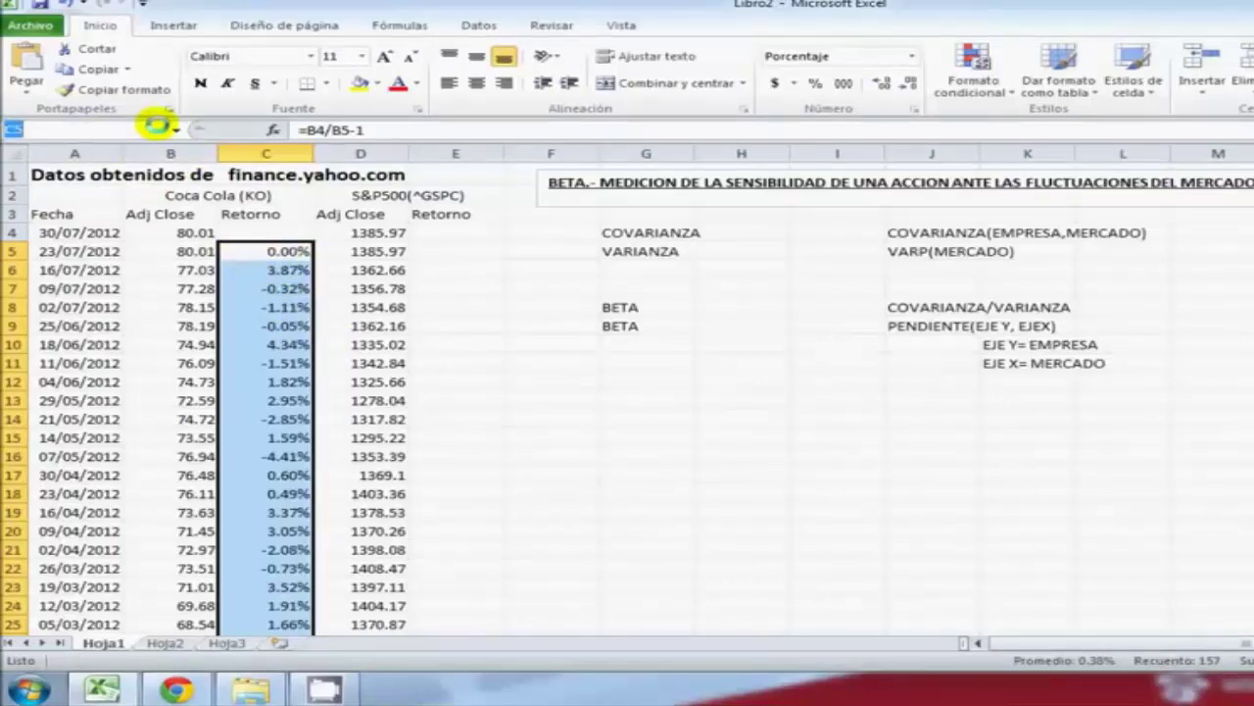
pyautogui.write('KO')
pyautogui.press('Return')
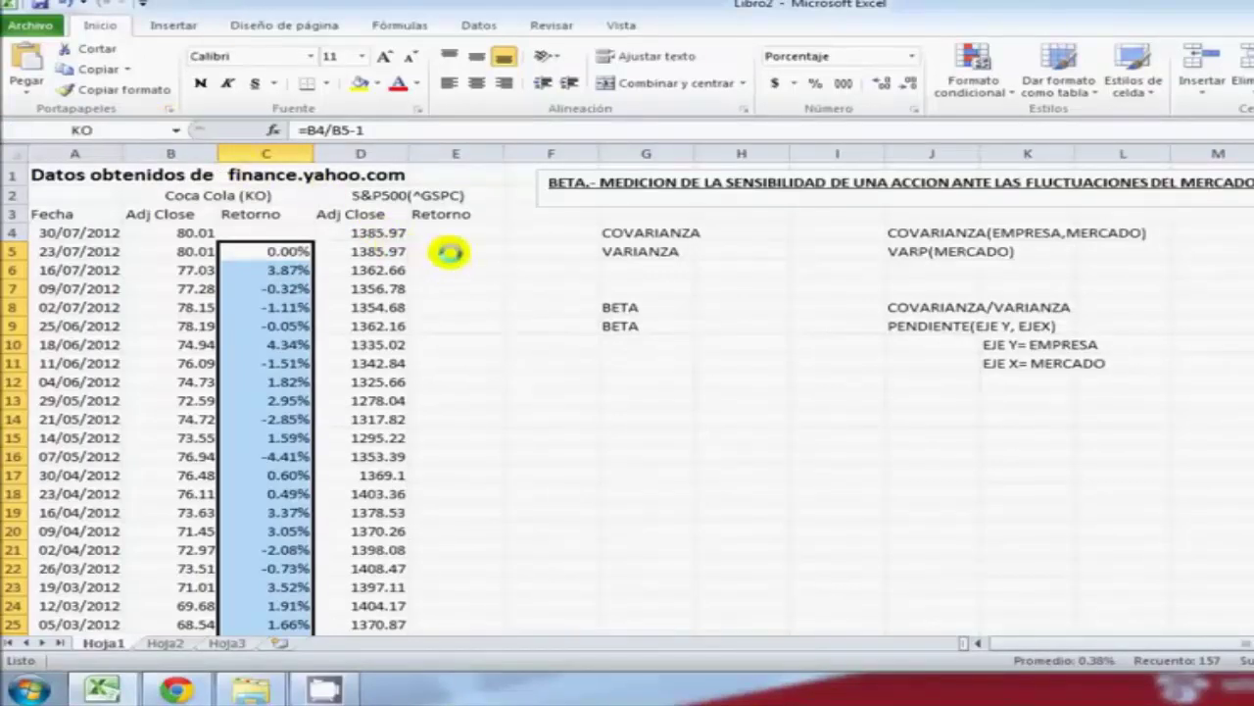
# - Calculate the S&P 500's first weekly return in cell E5 with =D4/D5-1 and fill the formula down its Retorno column
pyautogui.click(449, 251)
pyautogui.write('=')
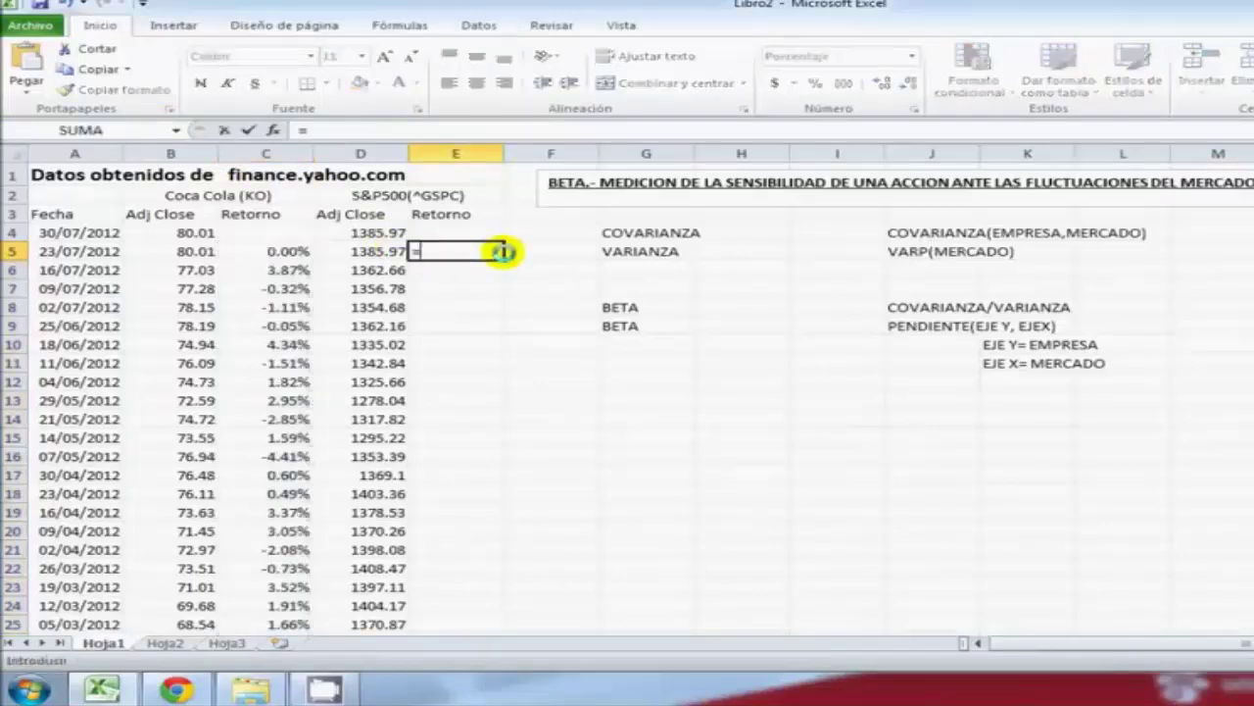
pyautogui.click(400, 231)
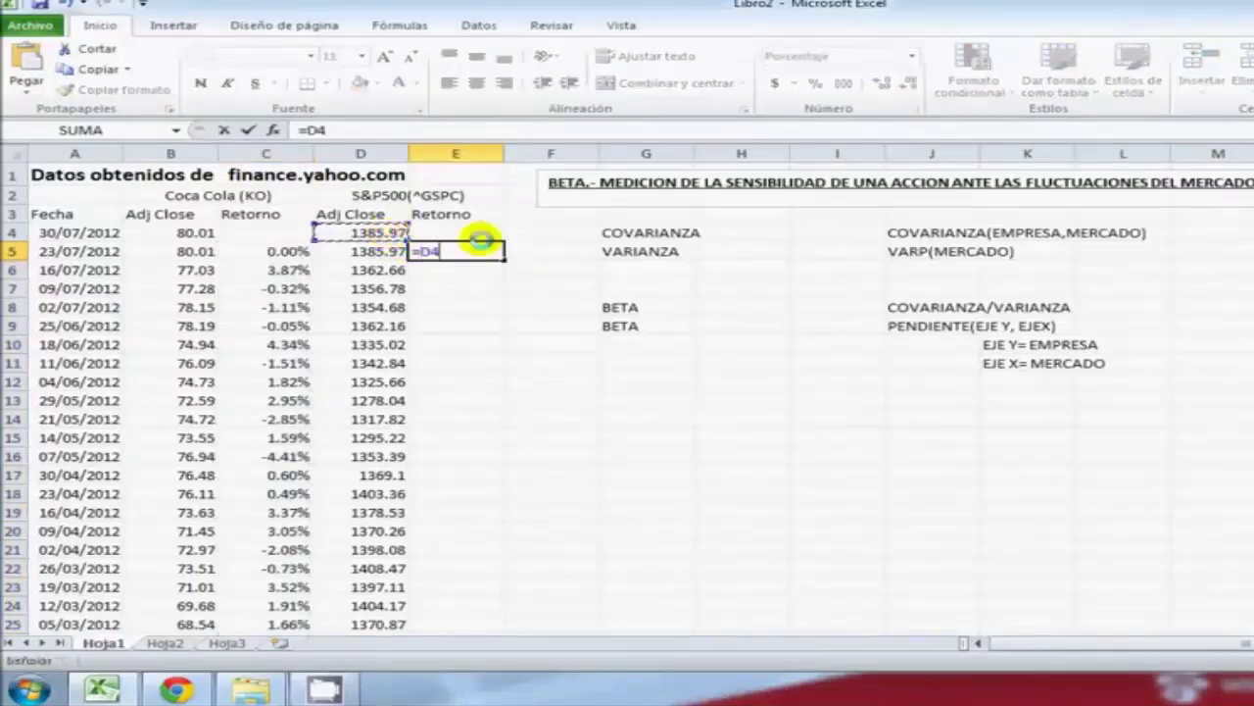
pyautogui.write('/')
pyautogui.click(377, 251)
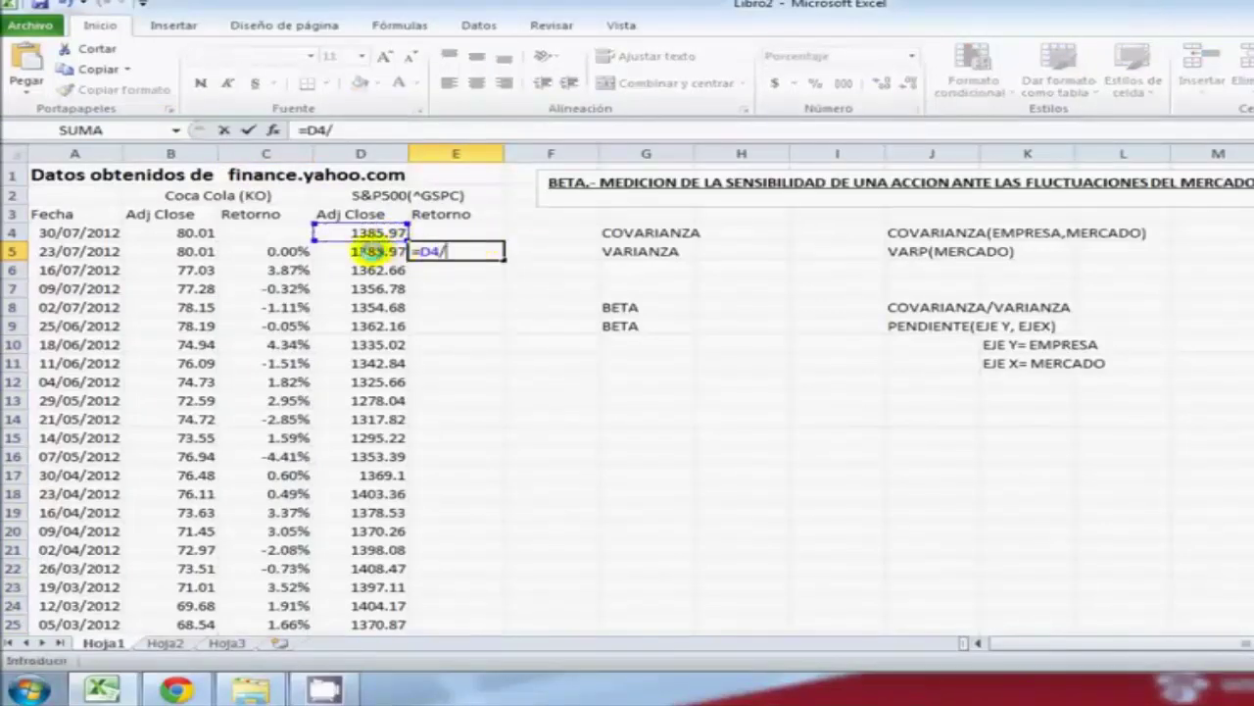
pyautogui.write('-1')
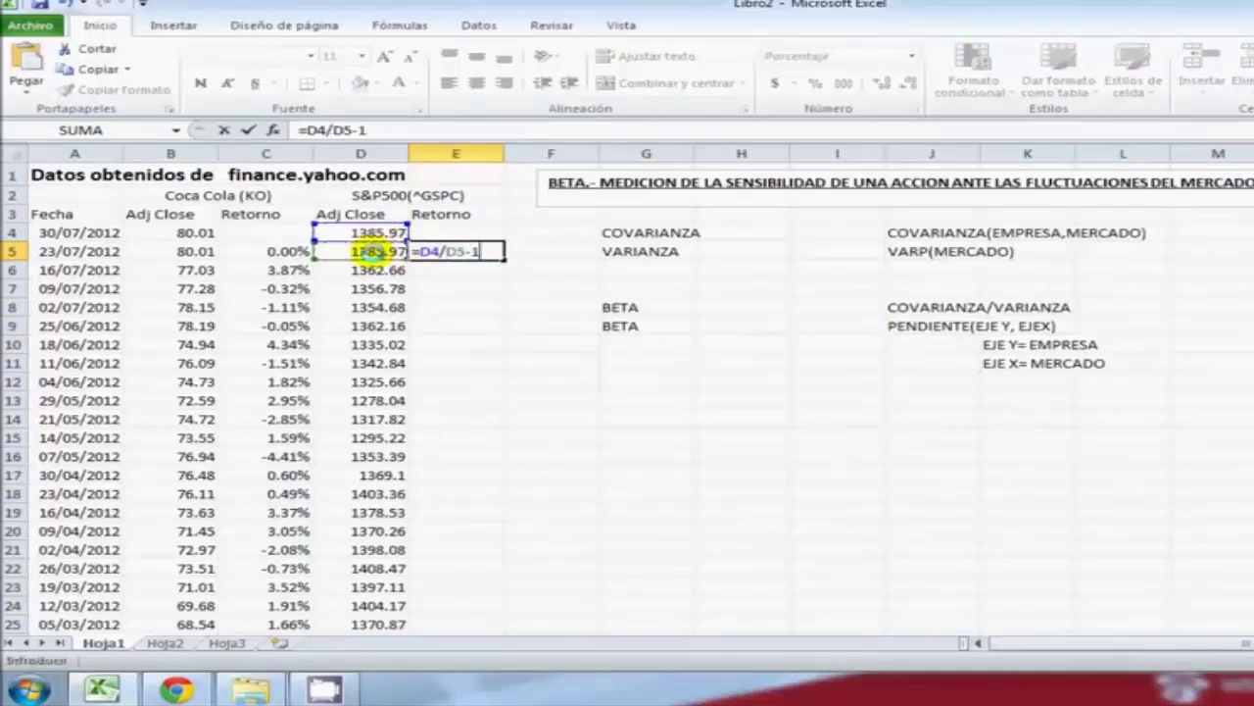
pyautogui.press('Return')
pyautogui.click(498, 255)
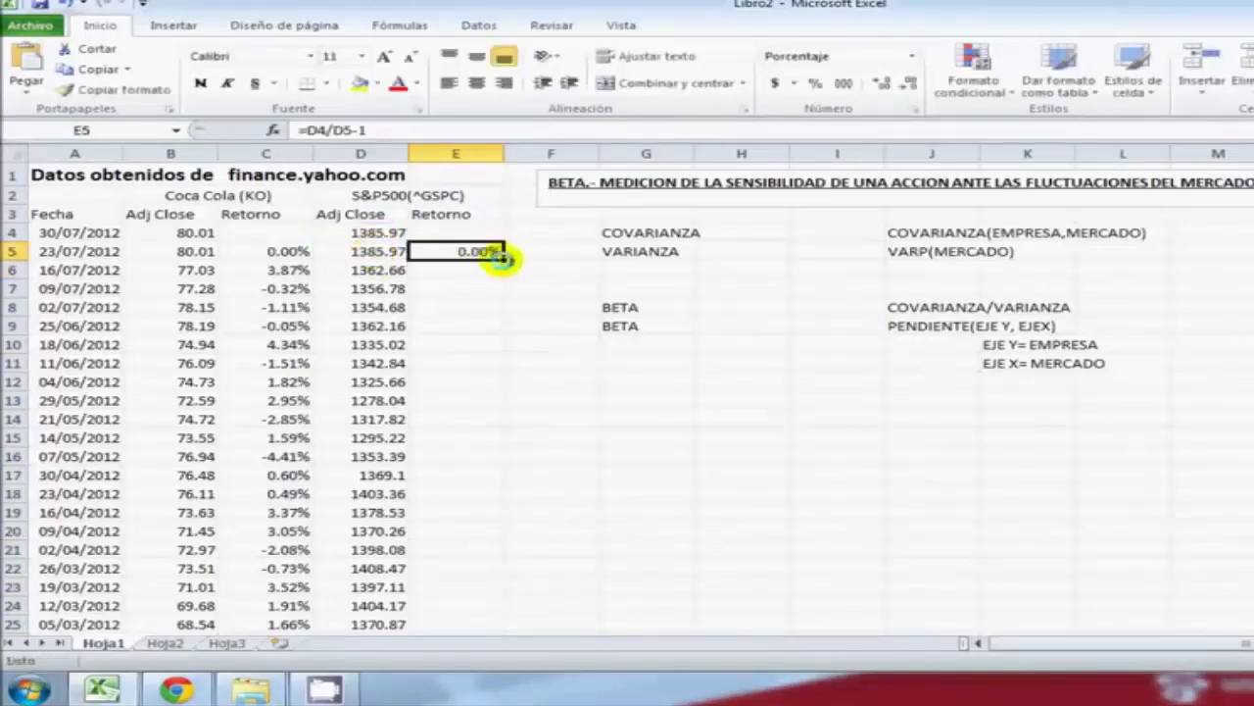
pyautogui.doubleClick(500, 257)
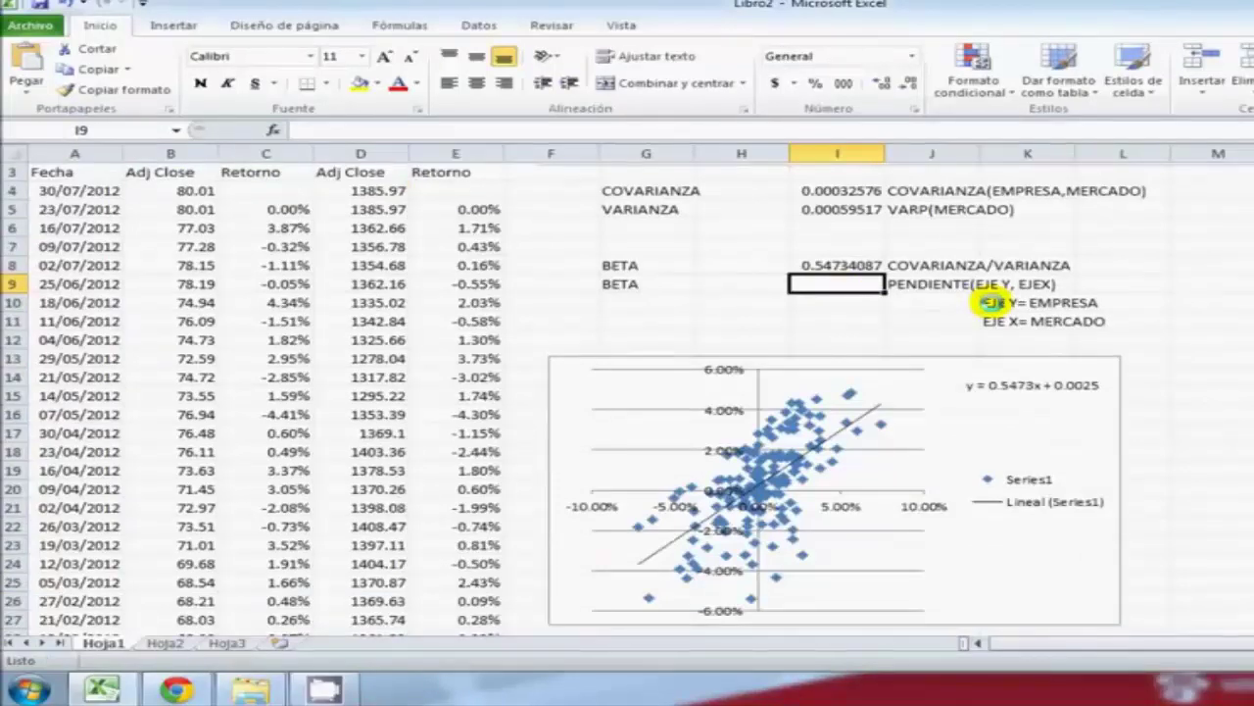
# - Calculate the beta in cell I9 with the formula =PENDIENTE(KO,SP) and compare it with the COVARIANZA/VARIANZA beta in I8
pyautogui.click(818, 319)
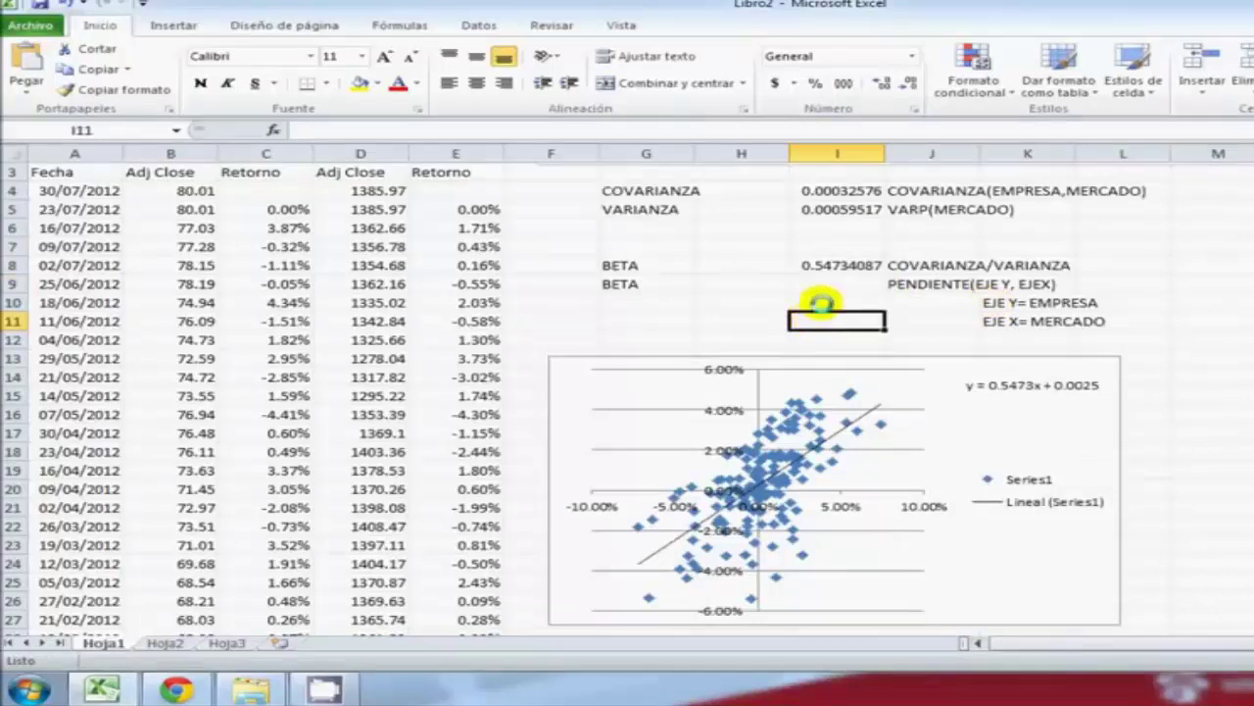
pyautogui.click(830, 283)
pyautogui.write('=PENDIENTE')
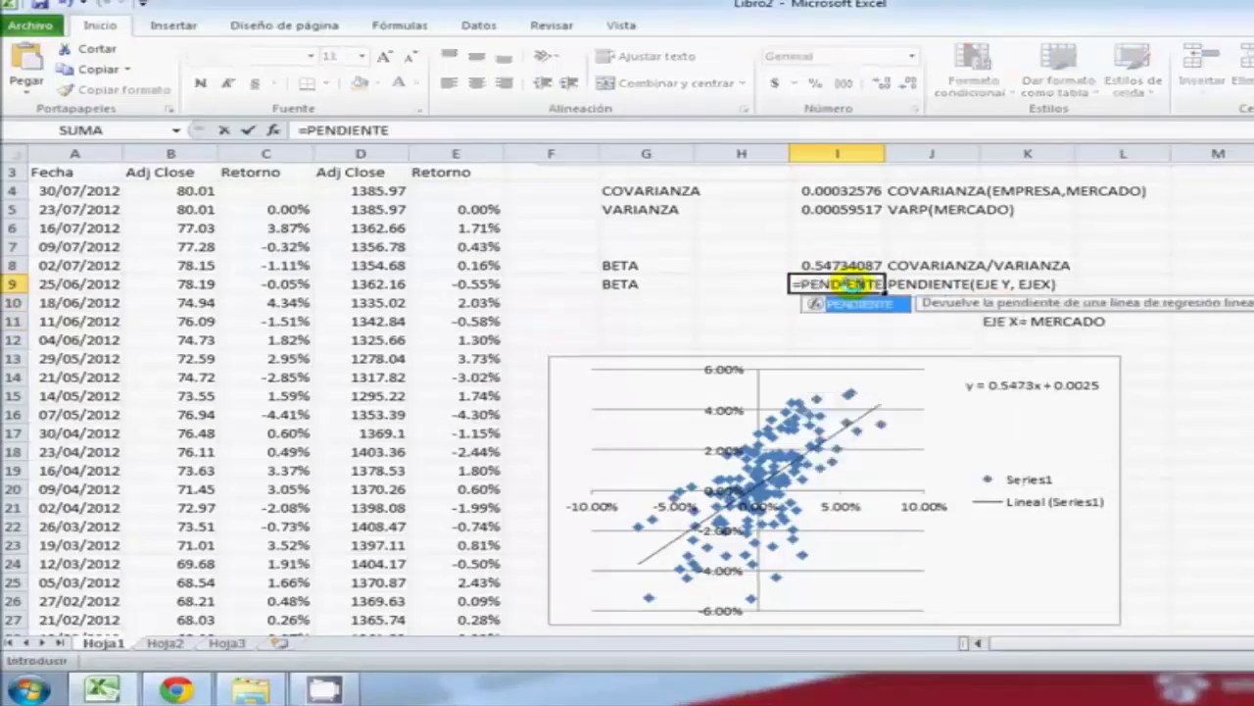
pyautogui.write('(')
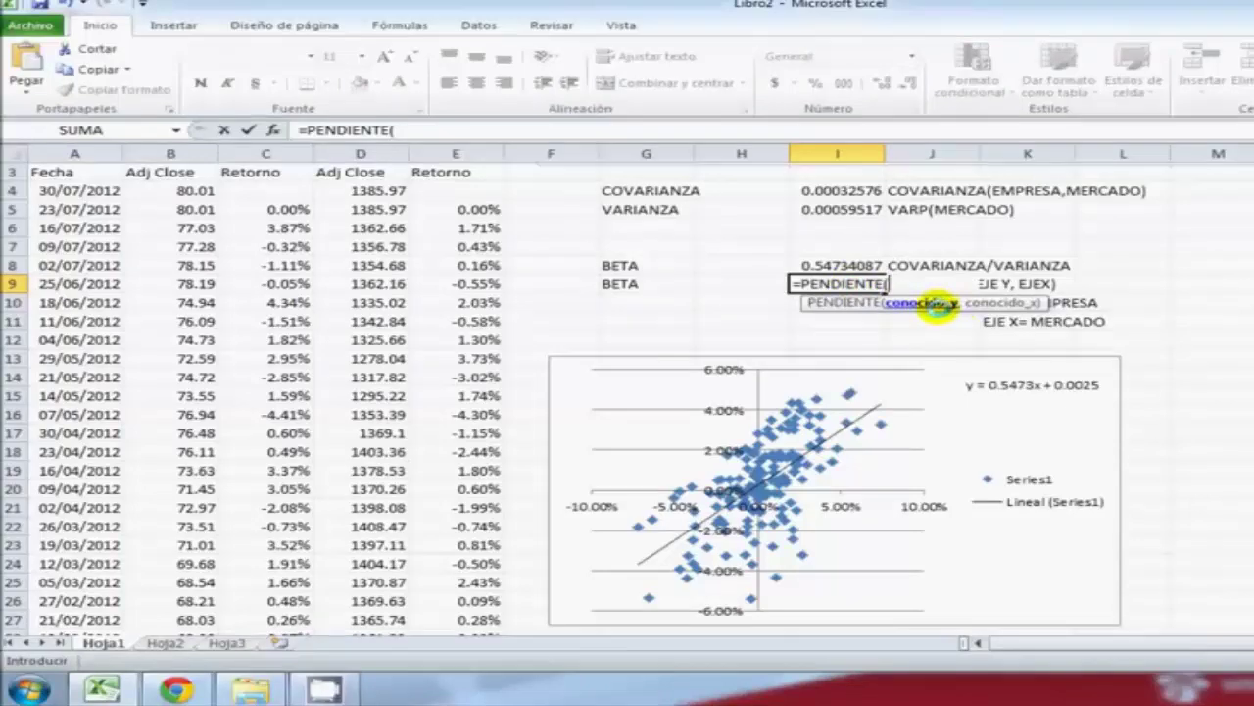
pyautogui.write('K')
pyautogui.press('Tab')
pyautogui.write(',')
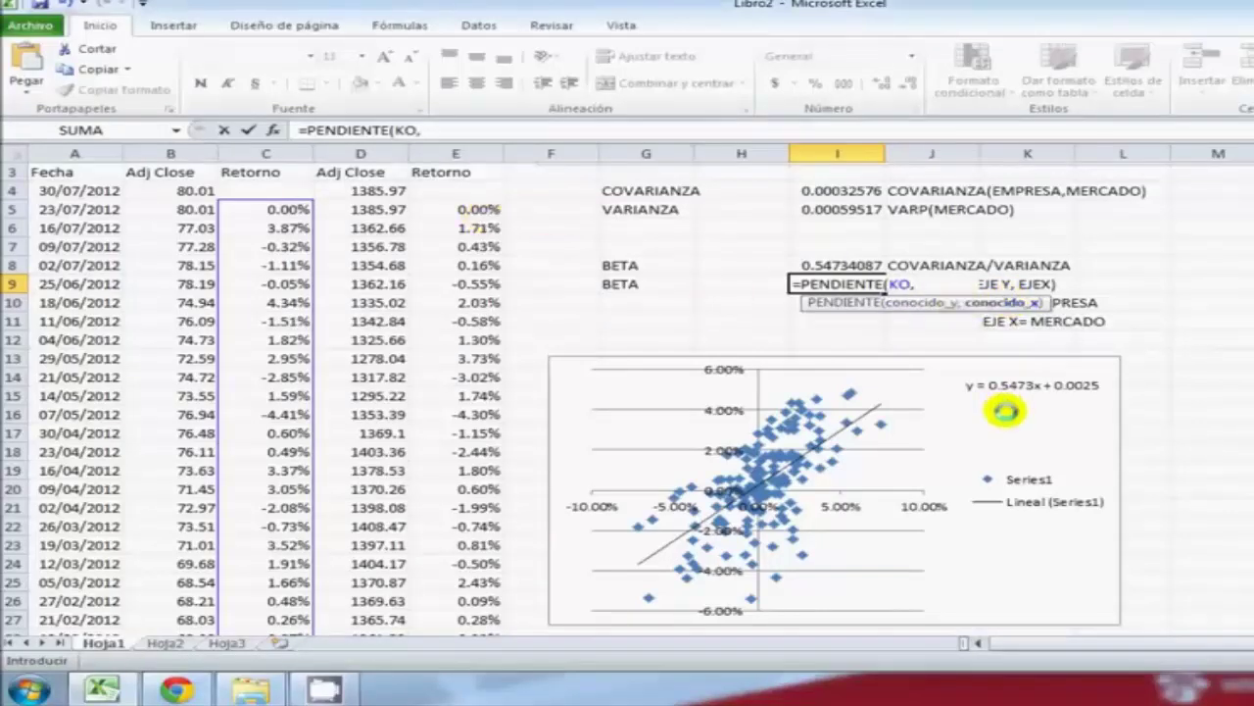
pyautogui.write('SP)')
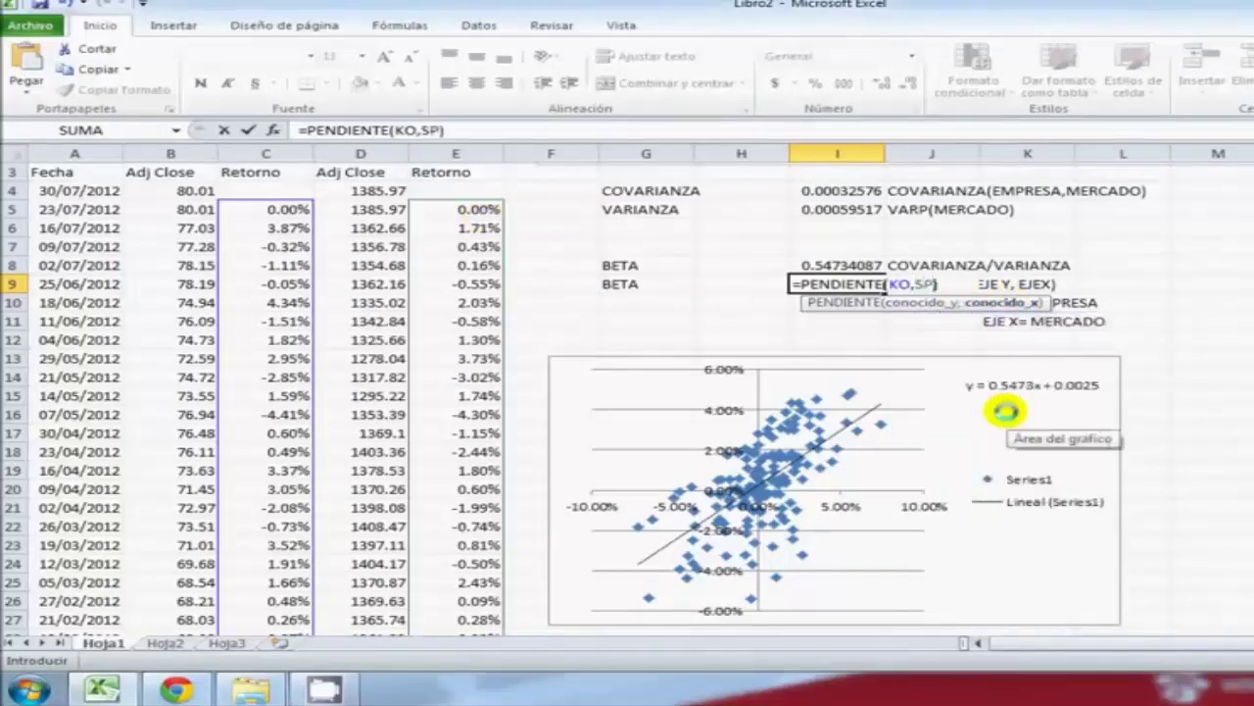
pyautogui.press('Return')
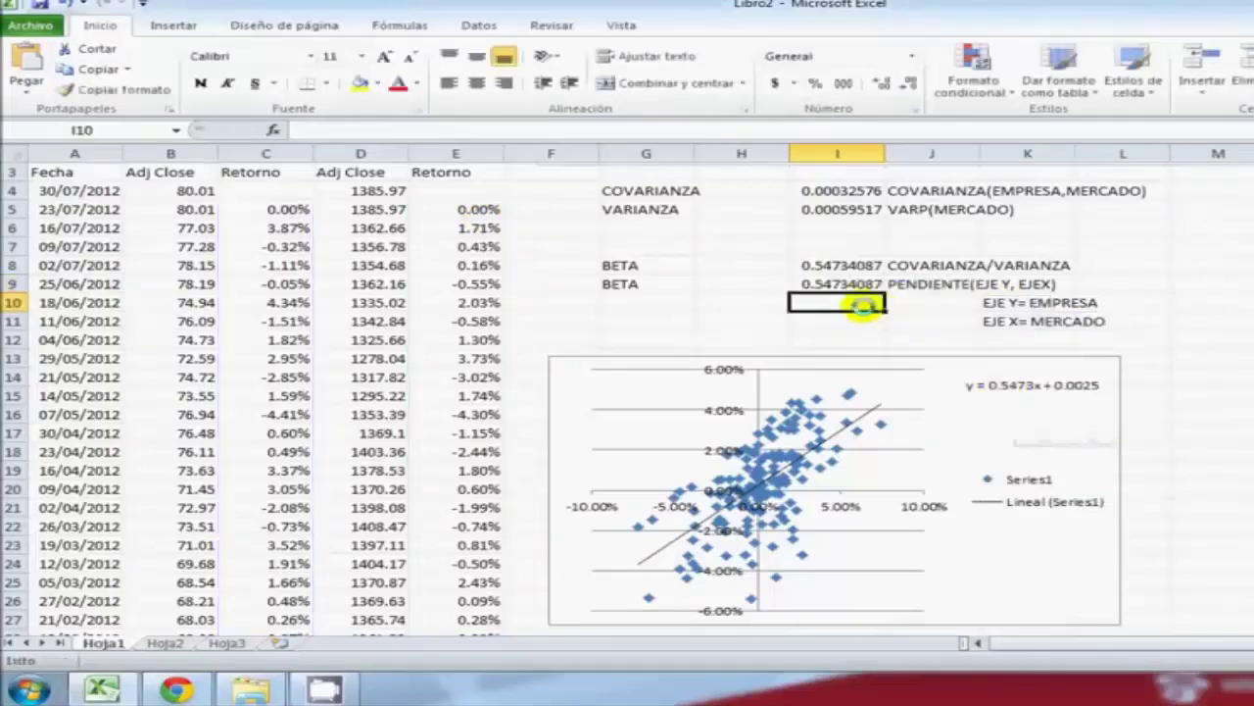
pyautogui.click(841, 284)
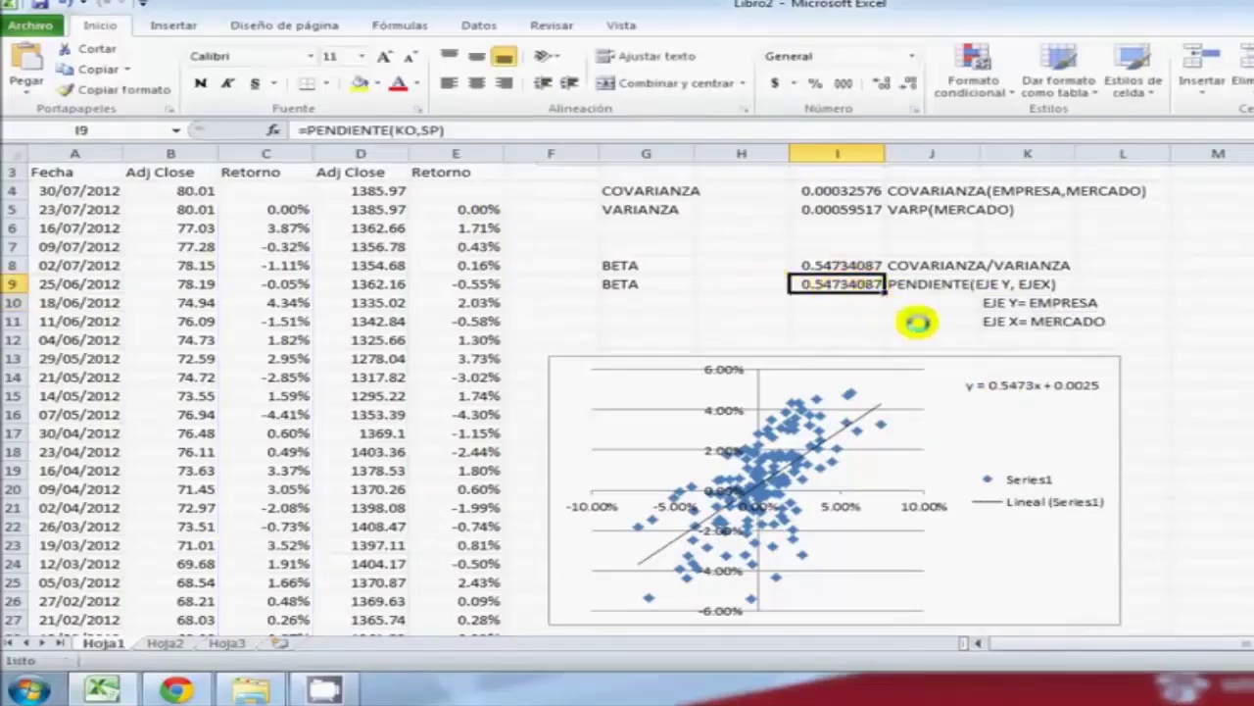
pyautogui.click(853, 324)
pyautogui.click(853, 285)
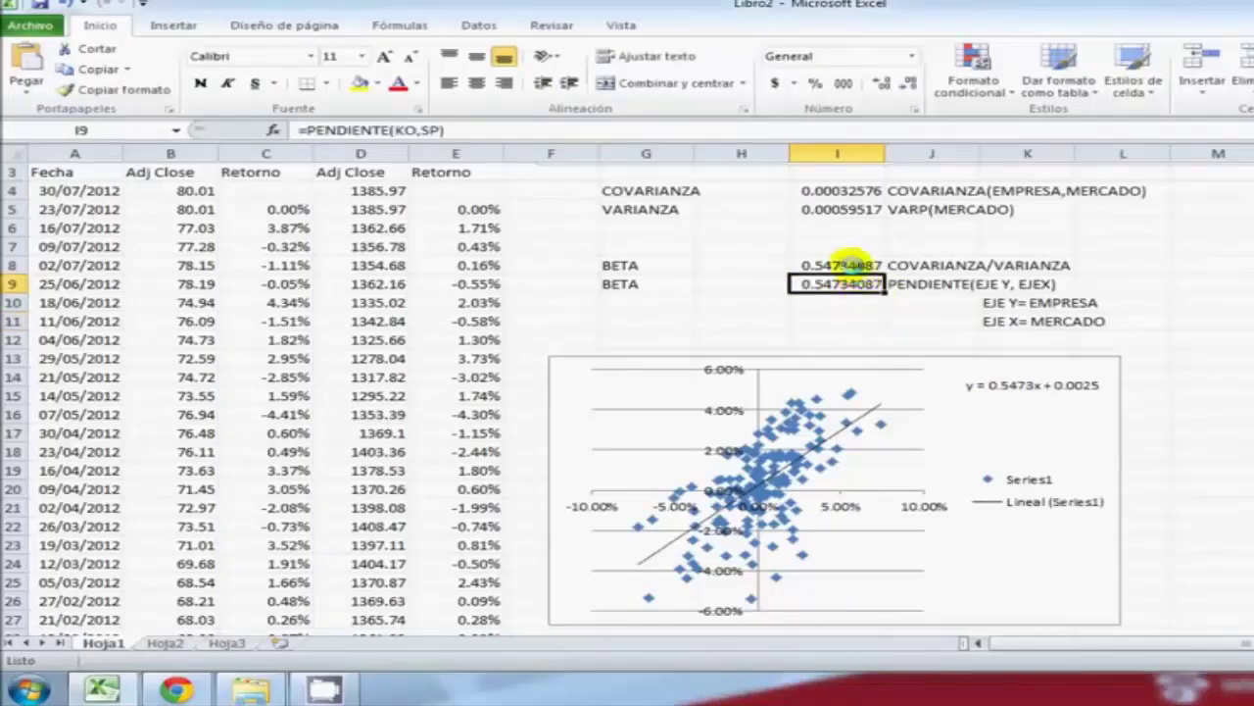
pyautogui.click(845, 266)
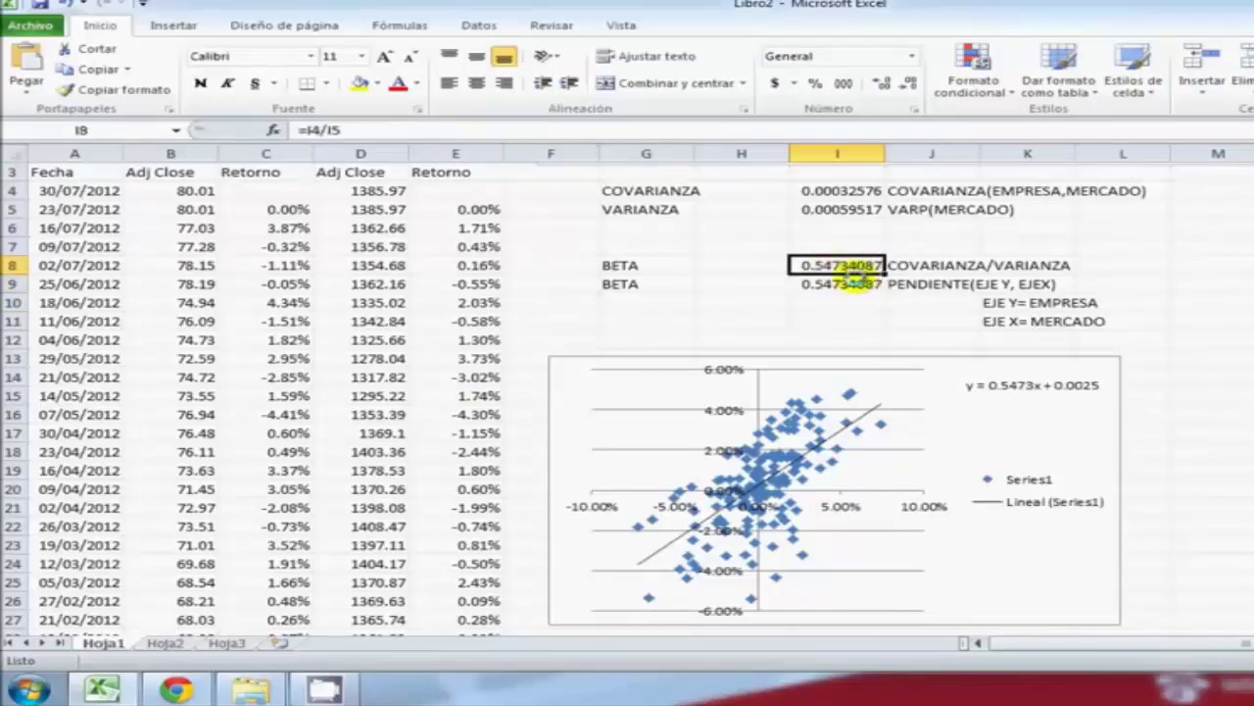